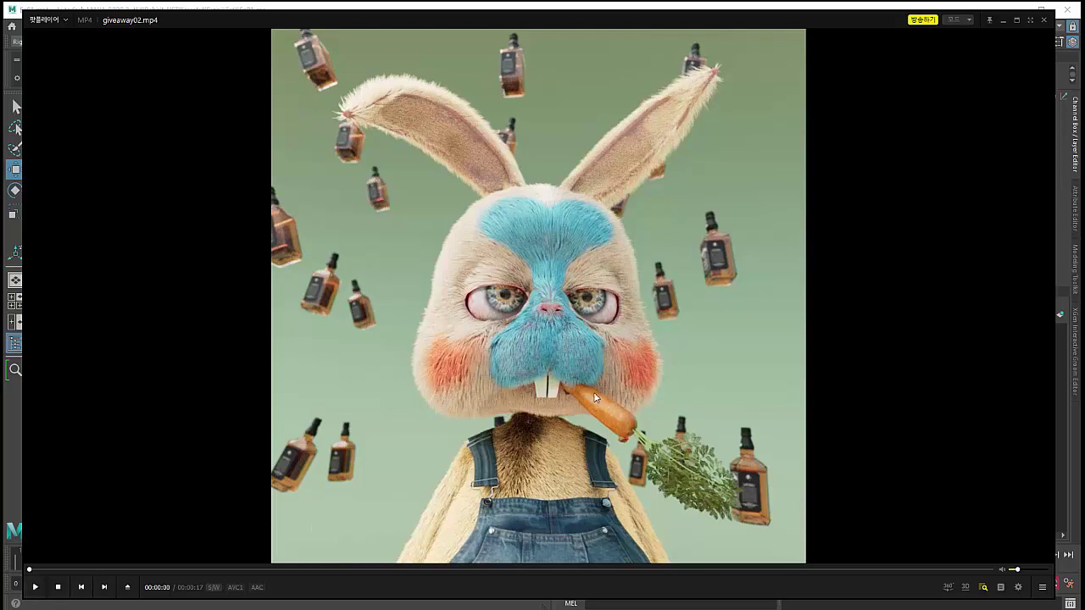
- Play giveaway02.mp4 in PotPlayer, pause it at the bokeh scene, and minimize the player
left_click(35, 586)
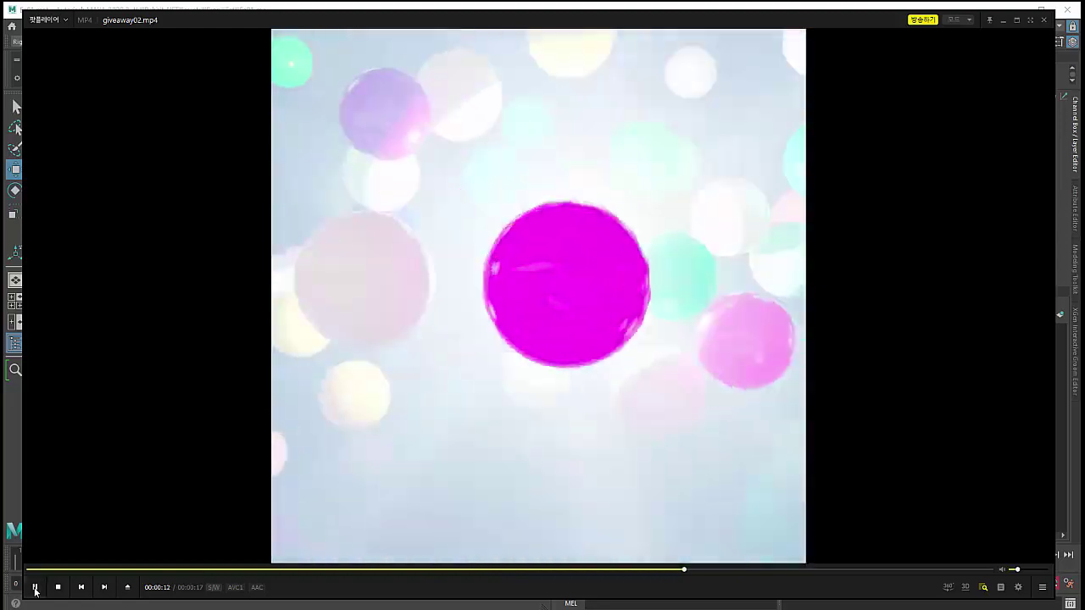
left_click(35, 589)
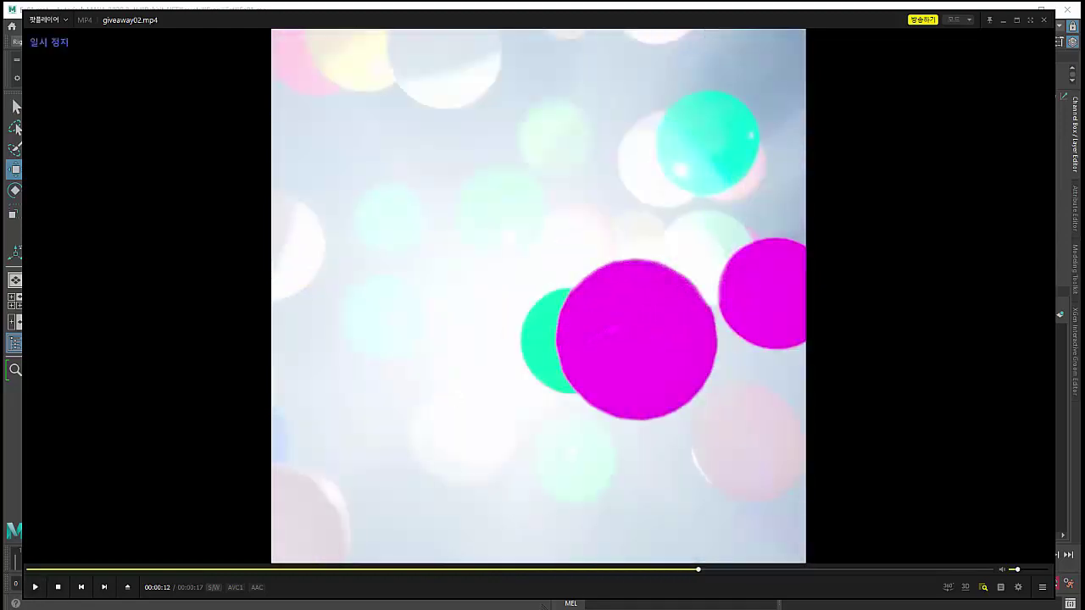
left_click(1006, 21)
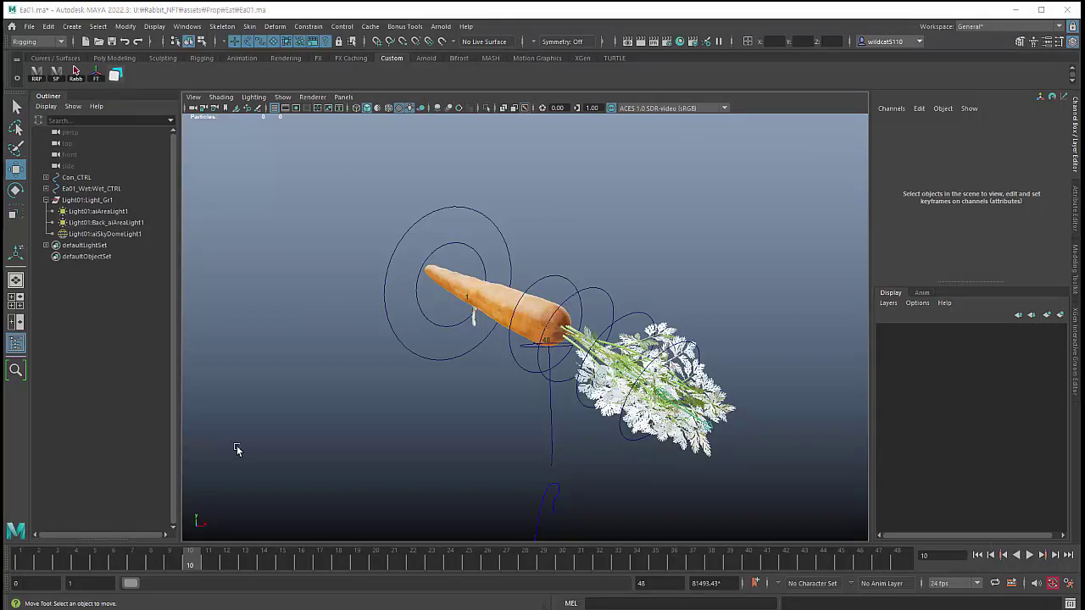
- Play the carrot drip animation from frame 1, stop at frame 21, and select Wet_CTRL
left_click(978, 556)
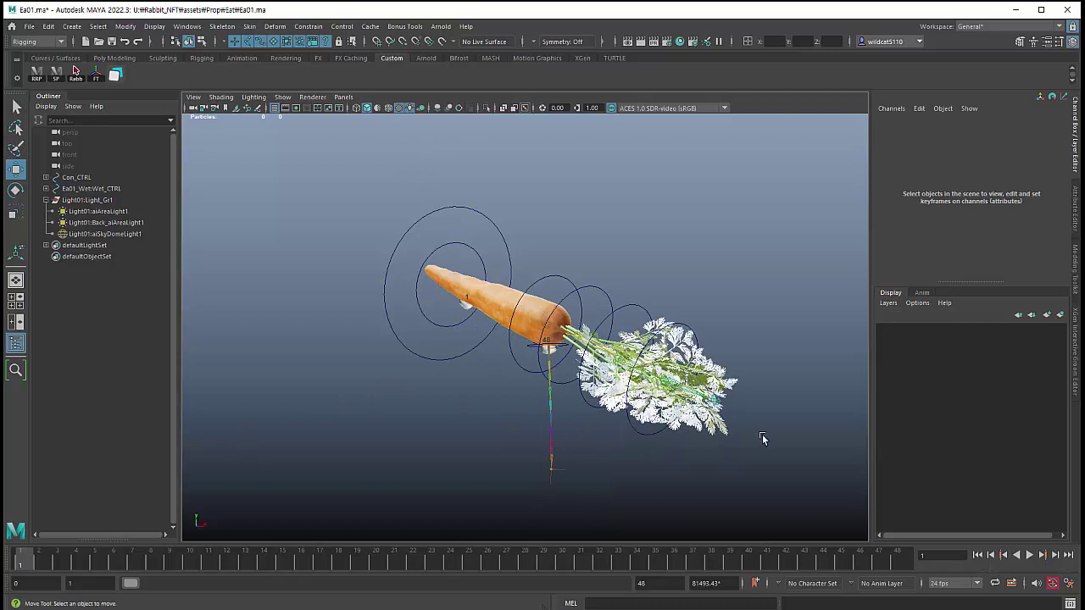
left_click(1030, 556)
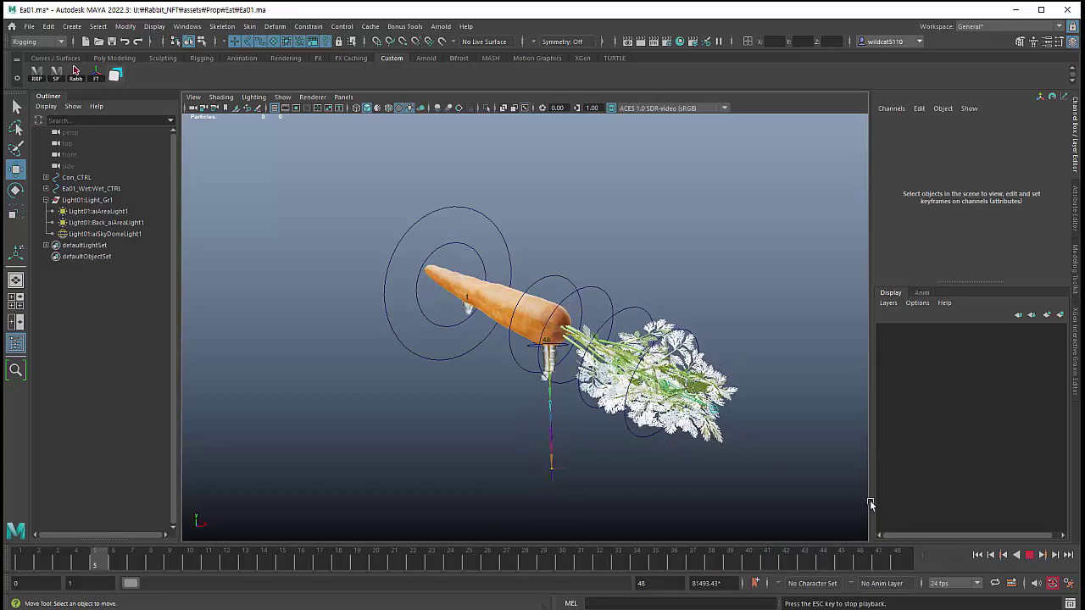
left_click(1029, 555)
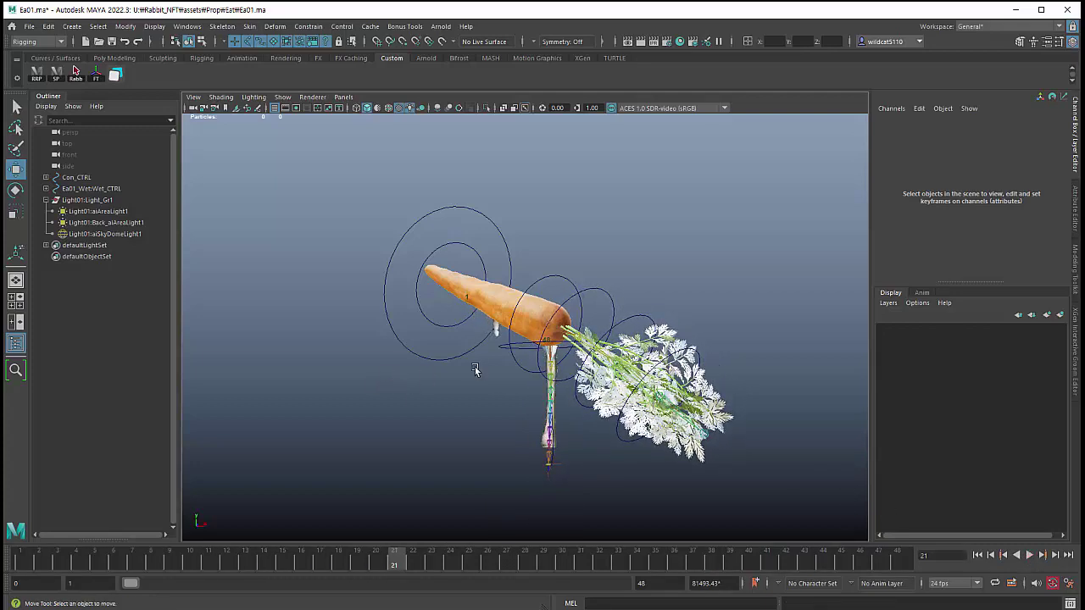
left_click(501, 349)
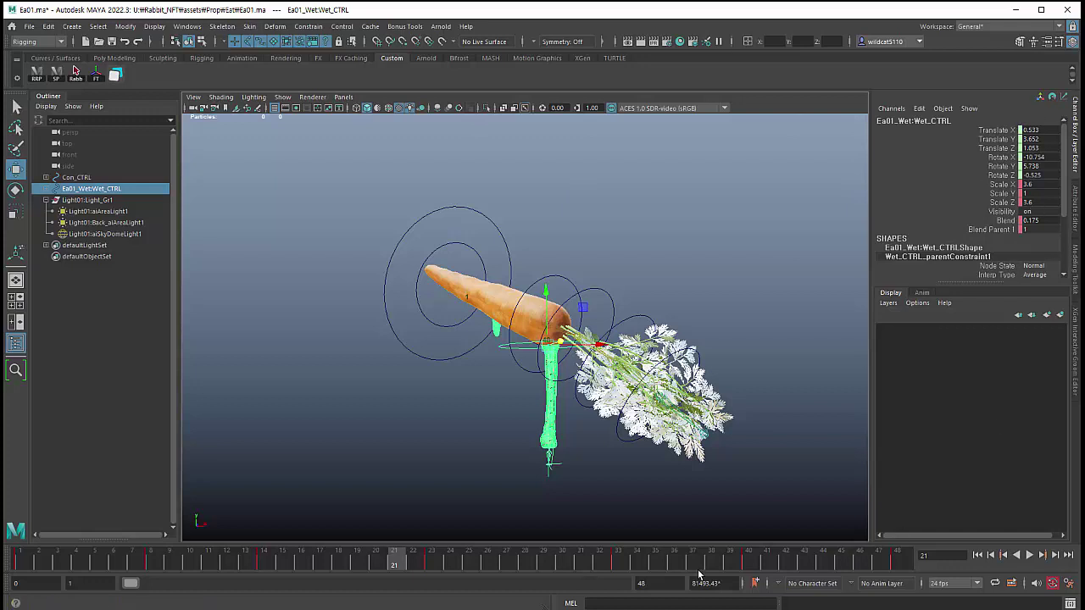
- Scrub between frames 39 and 44 with the Blend Parent 1 channel selected
left_click_drag(700, 565, 748, 565)
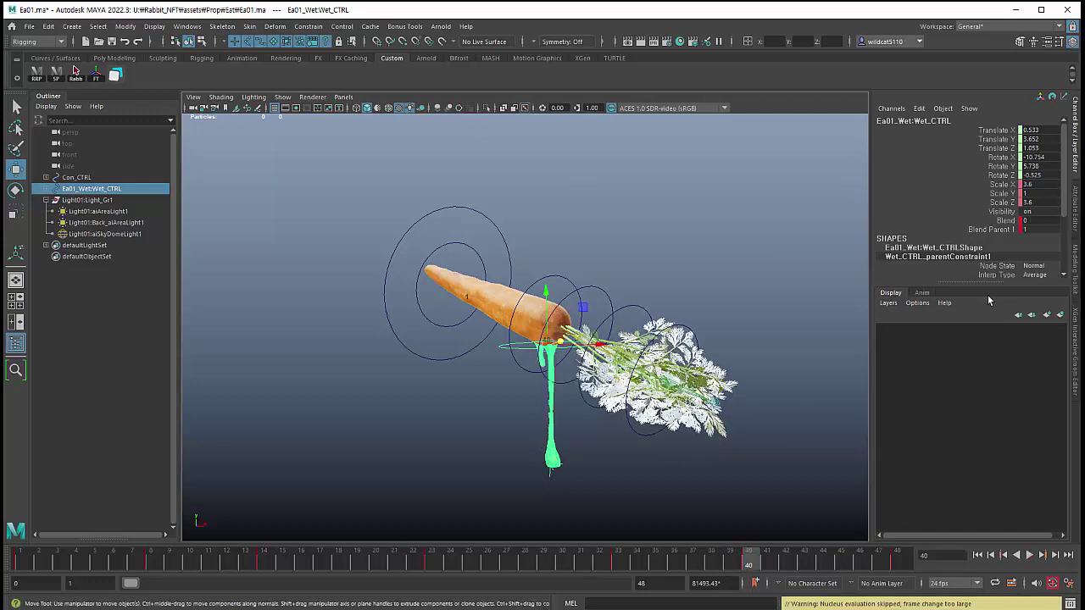
left_click(997, 232)
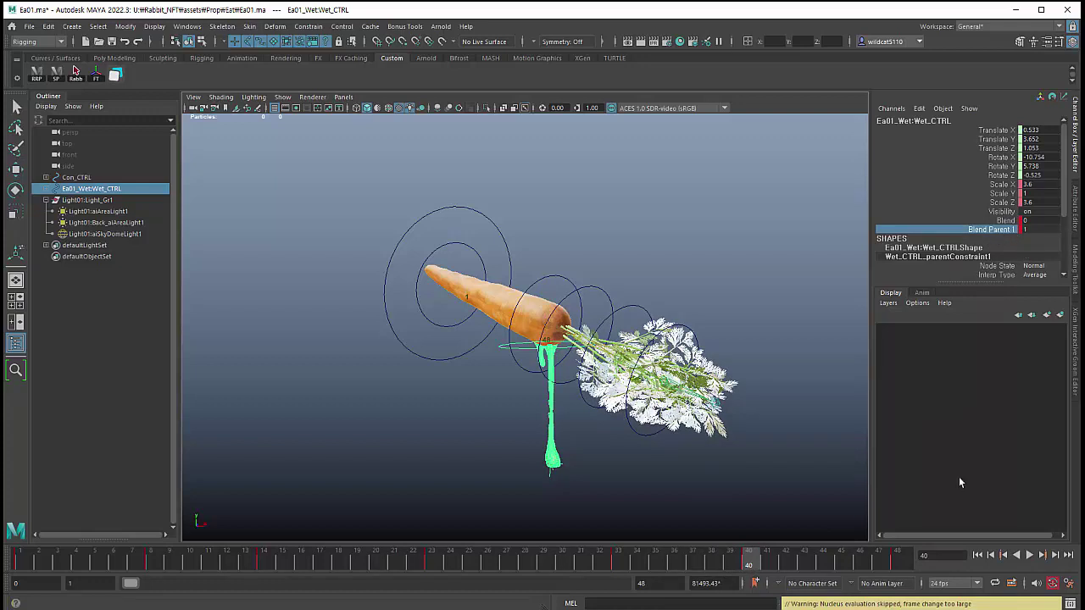
mouse_move(748, 565)
left_mouse_down()
mouse_move(831, 549)
mouse_move(741, 563)
left_mouse_up()
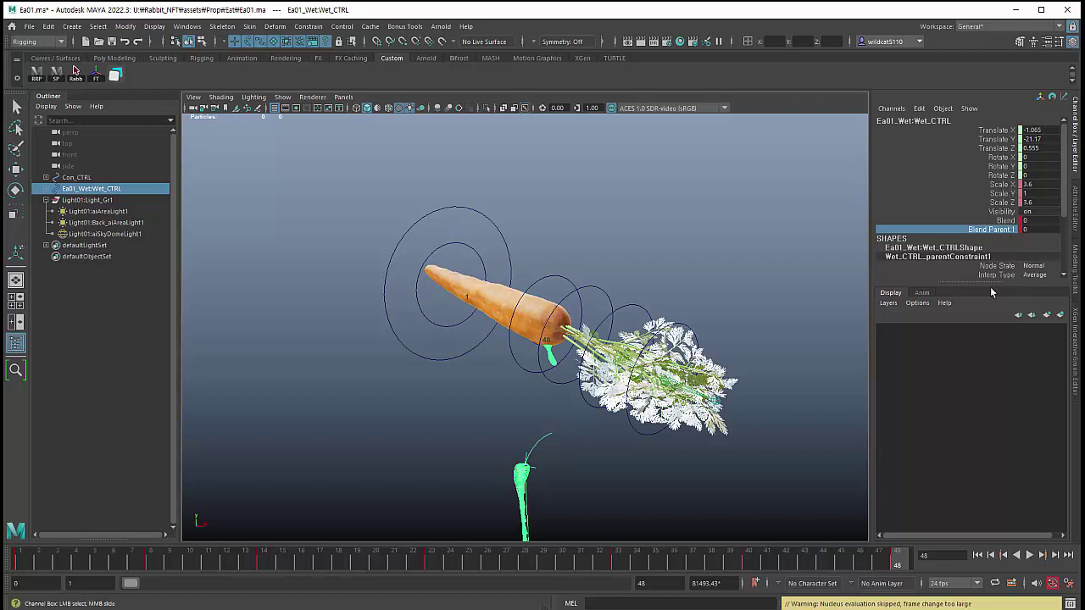
- Replay the drip animation from the start, stop at frame 40, and deselect the controller
left_click(977, 554)
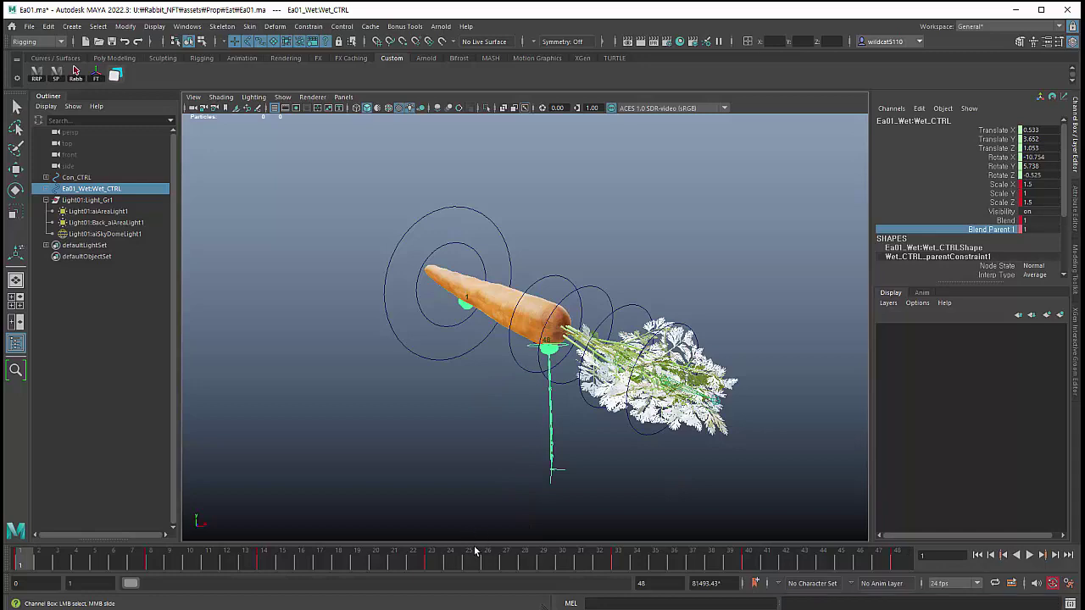
key("alt+v")
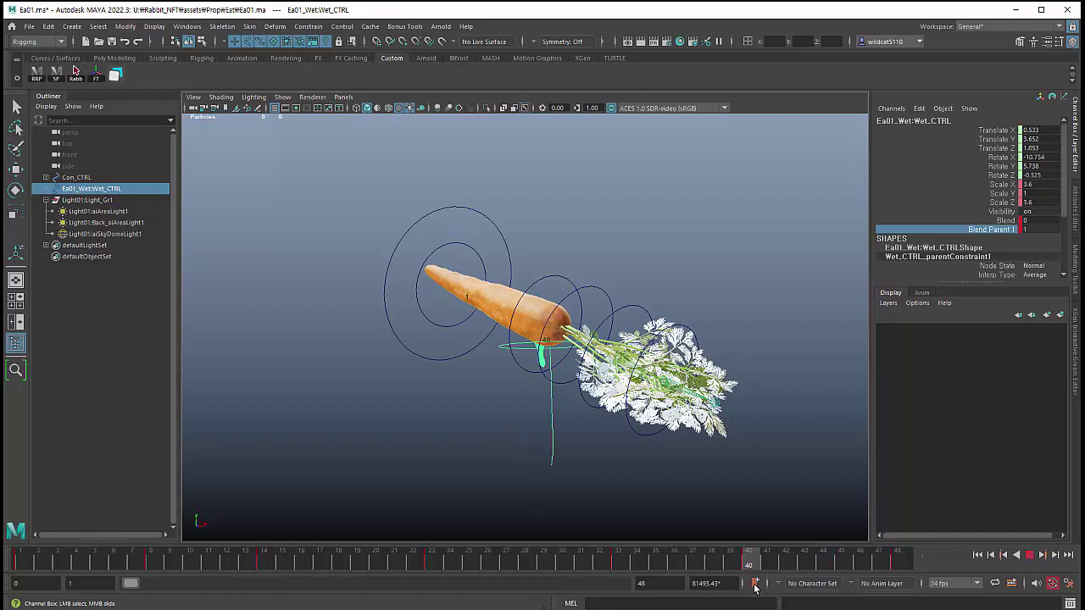
key("alt+v")
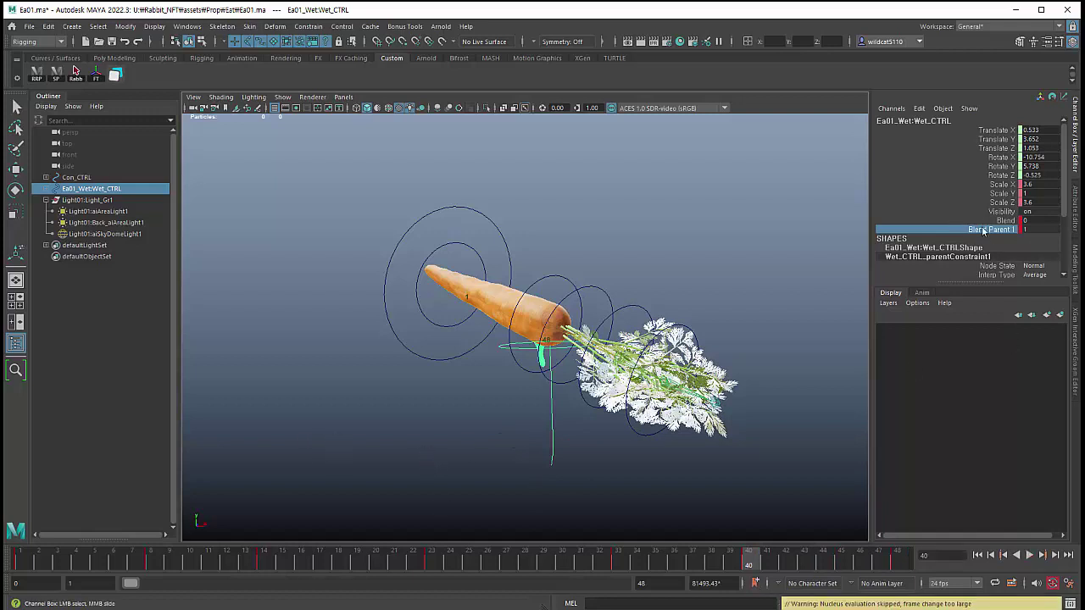
key("w")
left_click(424, 388)
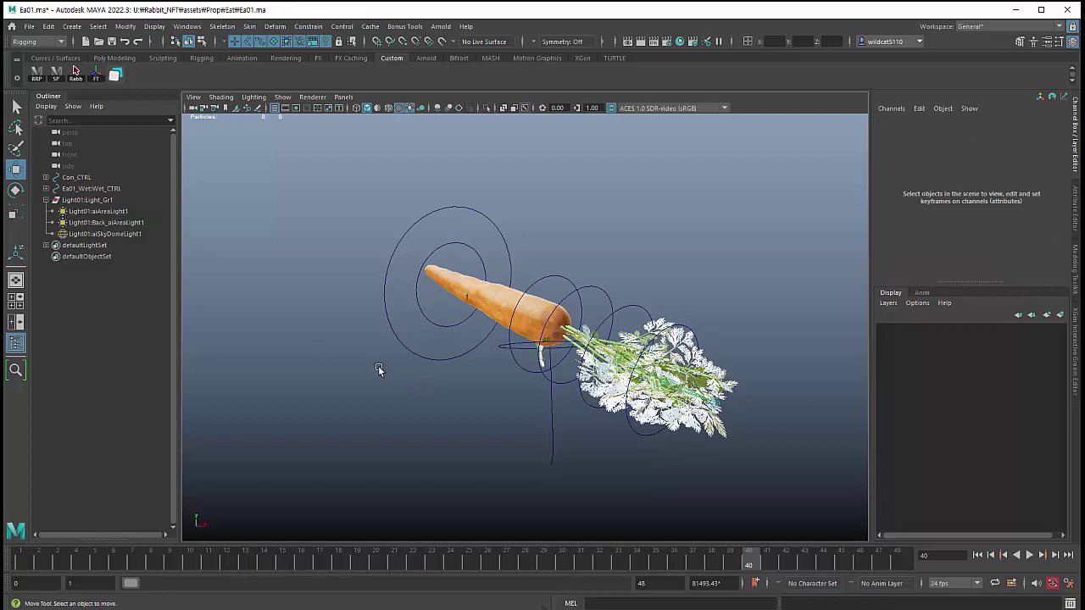
- Hide Con_CTRL through aiSkyDomeLight1, then create a locator raised to Translate Y 4.187
left_click_drag(74, 178, 204, 250)
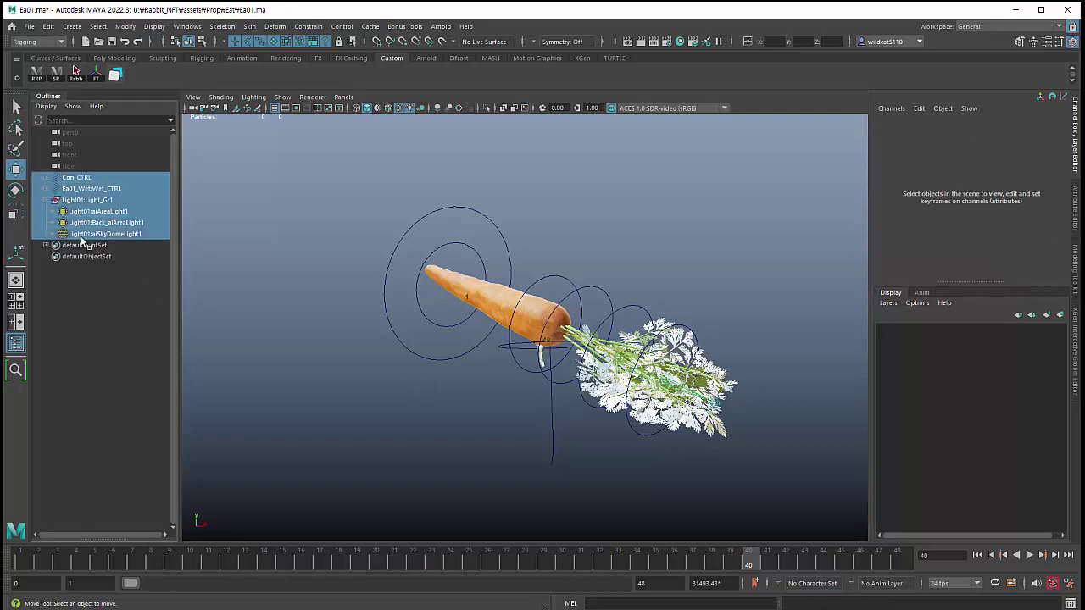
key("ctrl+h")
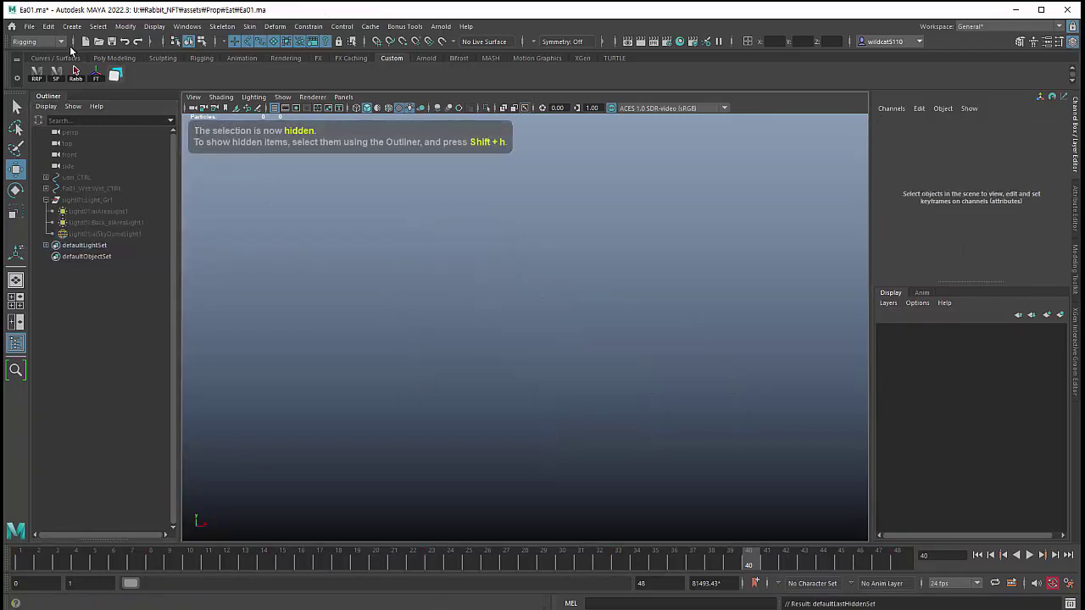
left_click(71, 26)
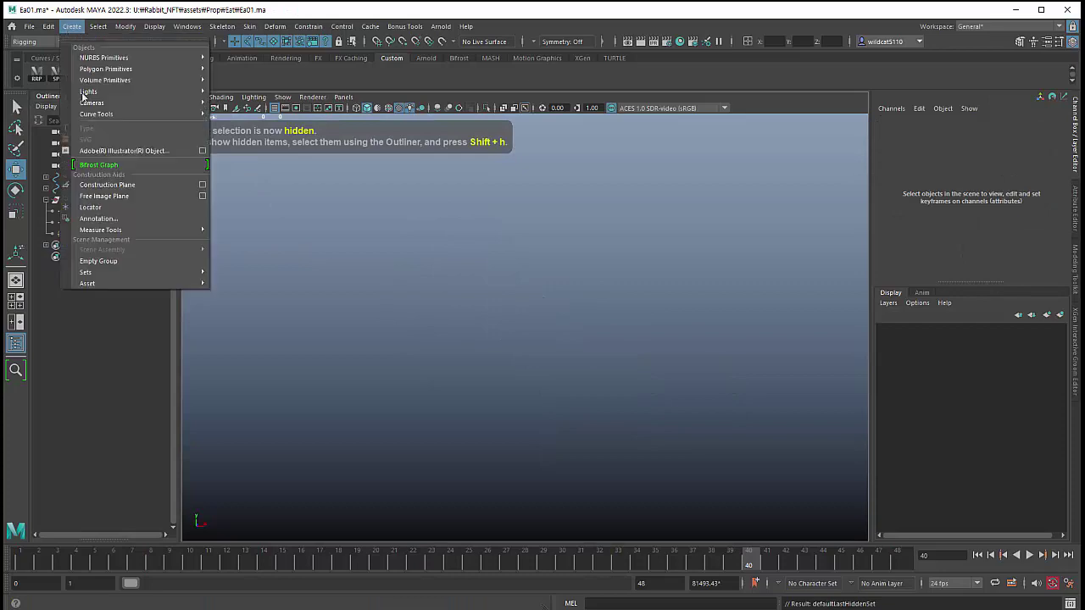
left_click(89, 207)
key("f")
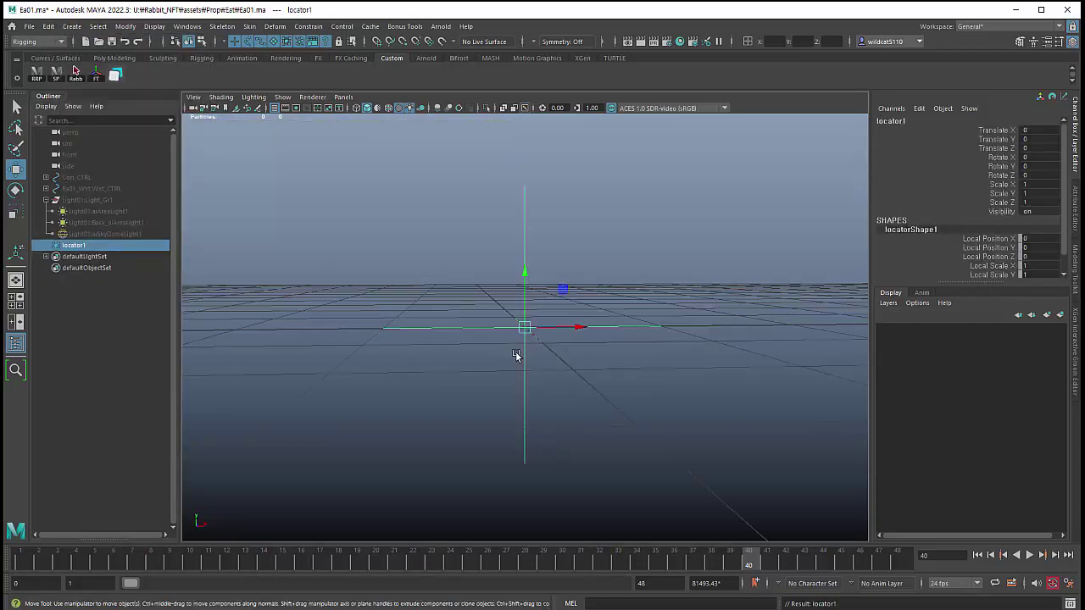
mouse_move(499, 382)
left_mouse_down("alt")
mouse_move(484, 407)
mouse_move(515, 292)
mouse_move(521, 118)
left_mouse_up("alt")
mouse_move(520, 118)
right_mouse_down("alt")
mouse_move(382, 315)
mouse_move(473, 409)
right_mouse_up("alt")
left_click_drag(473, 409, 494, 359, "alt")
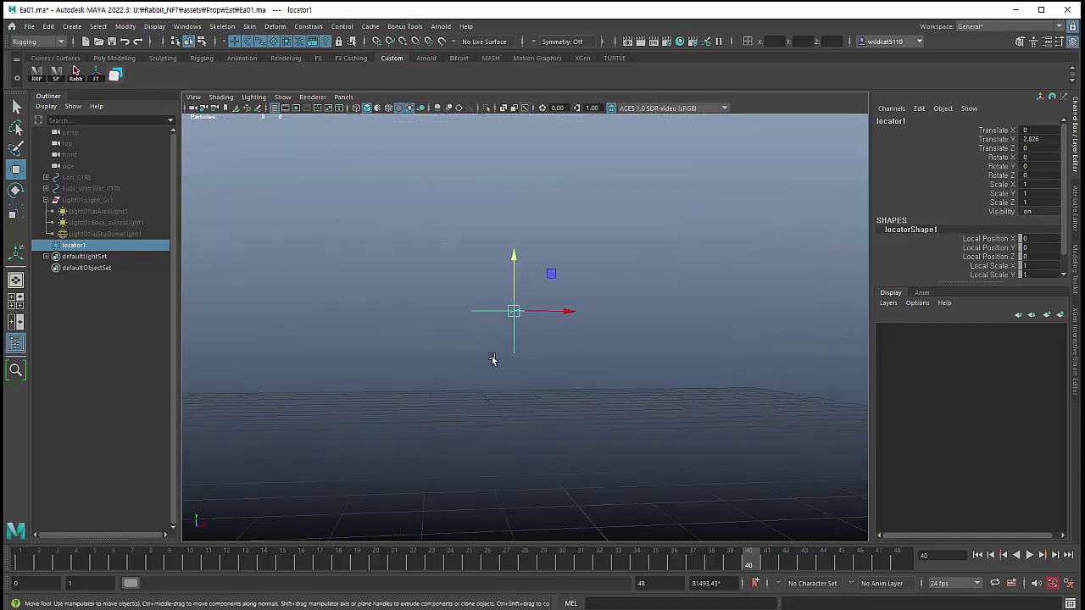
left_click_drag(511, 254, 512, 199)
left_click_drag(393, 263, 339, 212, "alt")
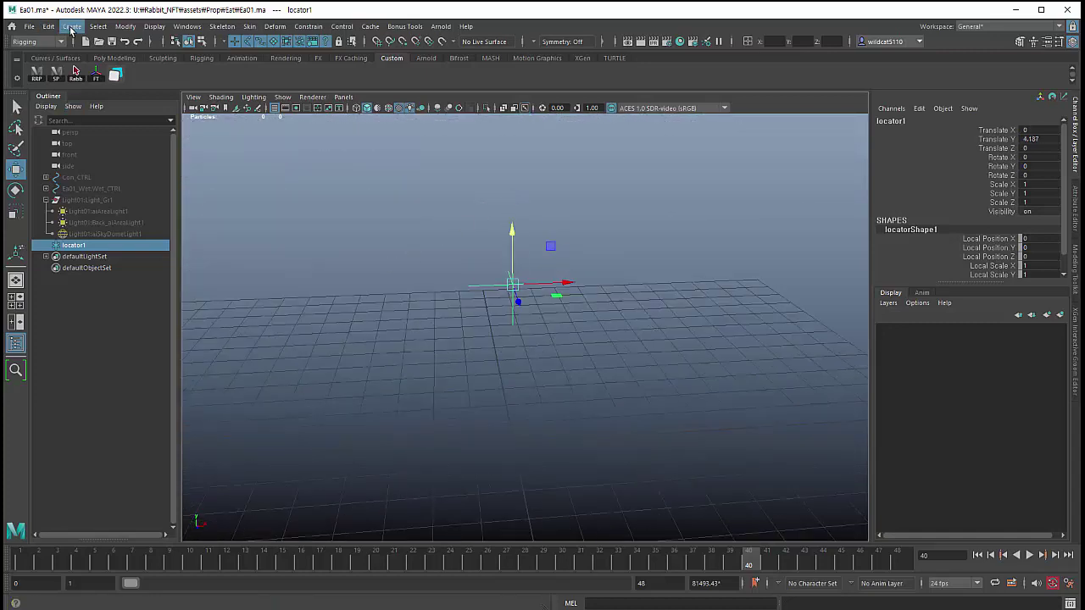
- Create a shaded polygon sphere and lift it to the locator's height, Y 4.187
left_click(72, 26)
left_click(239, 77)
mouse_move(424, 339)
left_mouse_down("alt")
mouse_move(462, 384)
mouse_move(473, 382)
left_mouse_up("alt")
key("5")
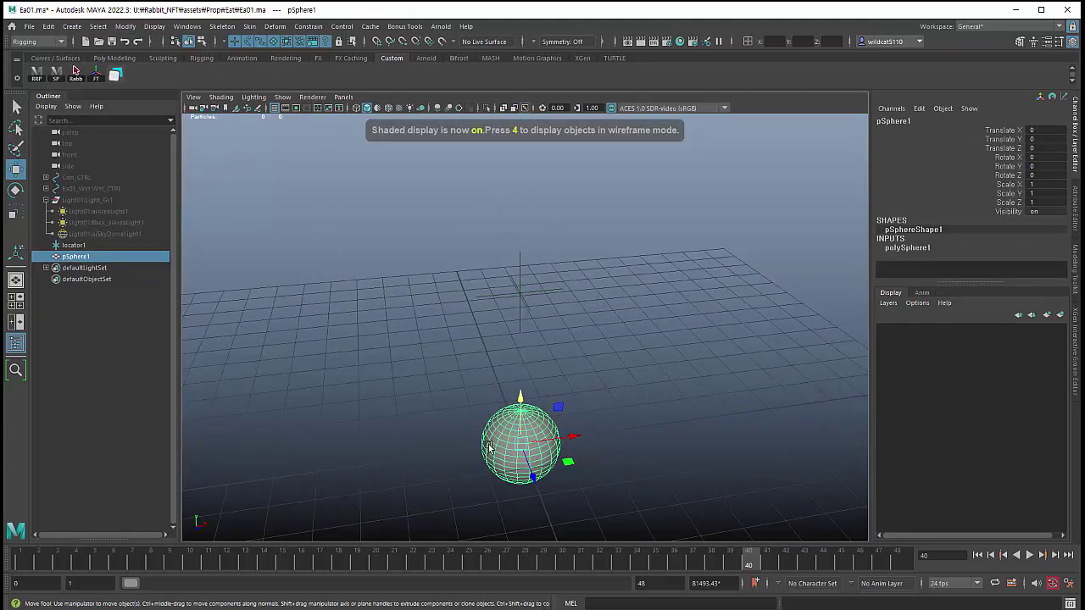
left_click_drag(520, 445, 519, 299)
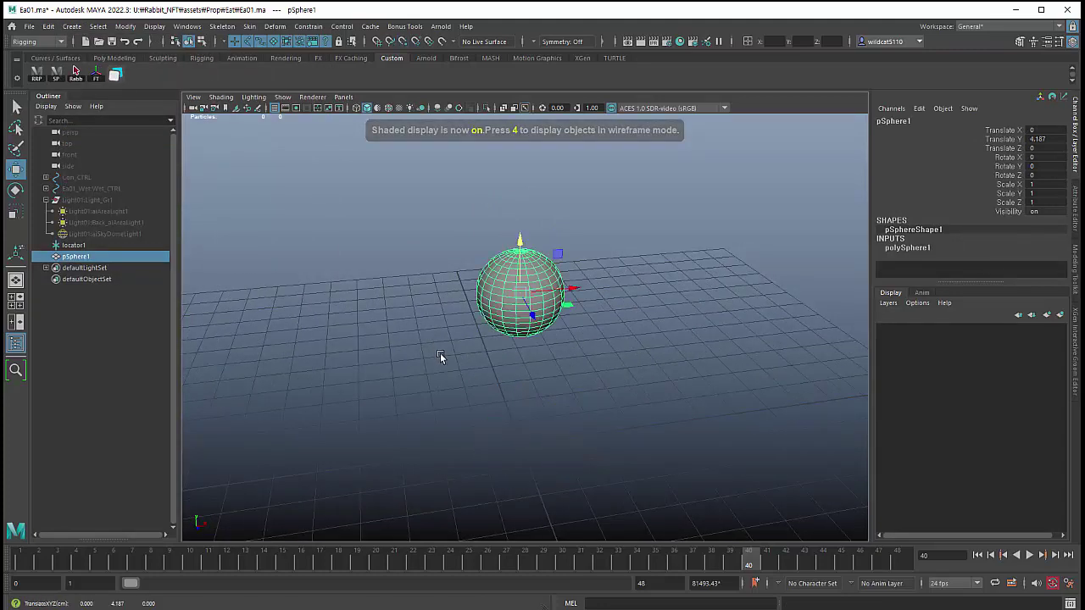
left_click_drag(439, 357, 479, 441, "alt")
right_click_drag(480, 441, 514, 456, "alt")
- Scale the sphere uniformly to 0.55, view it front-on, and clear the selection
key("r")
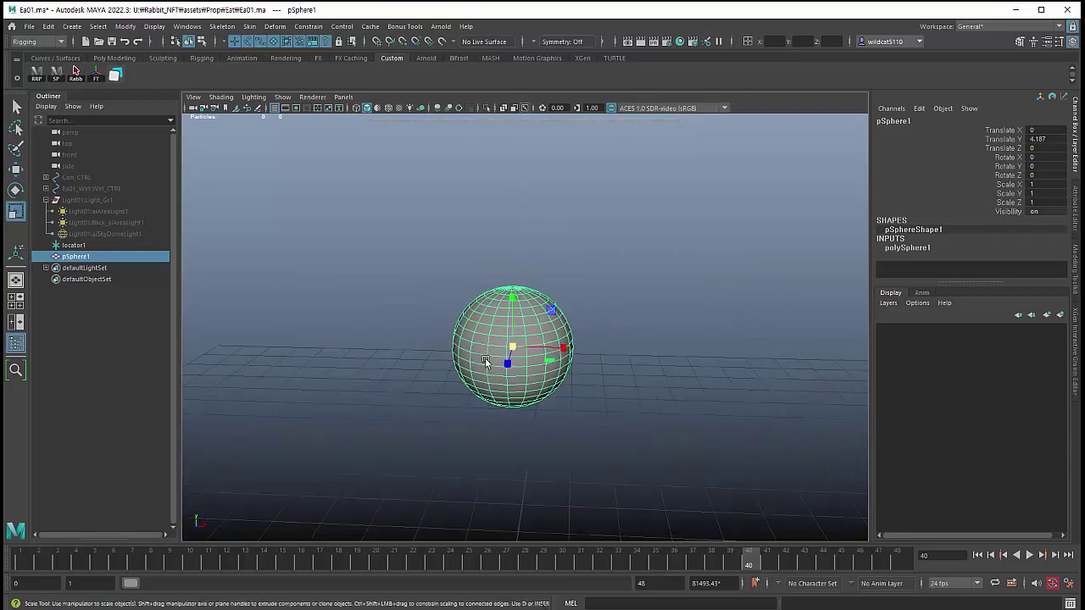
mouse_move(486, 362)
left_mouse_down("alt")
mouse_move(532, 383)
mouse_move(463, 387)
mouse_move(434, 408)
left_mouse_up("alt")
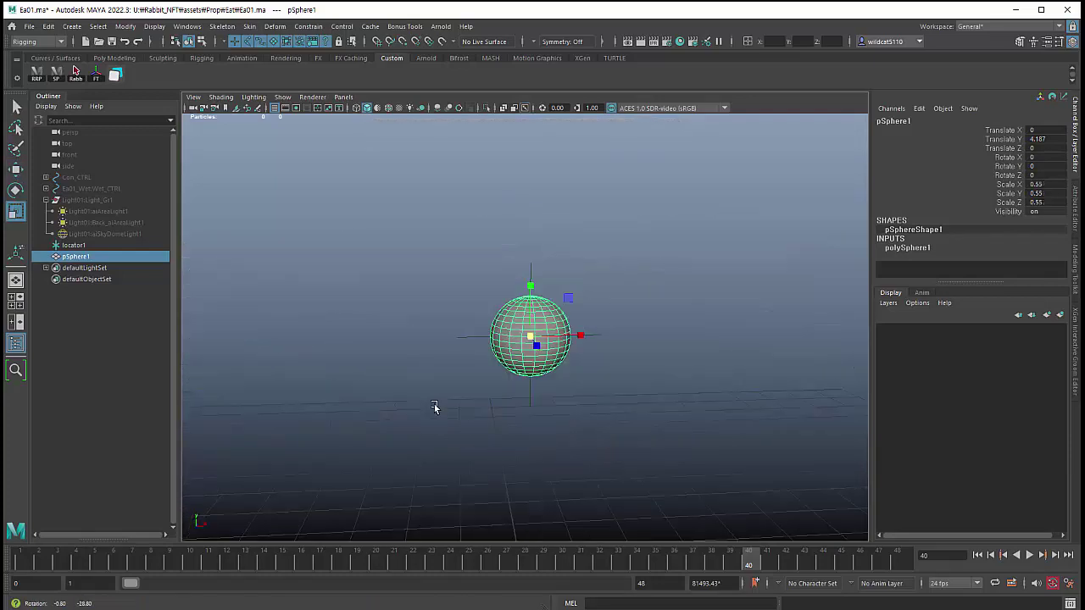
right_click_drag(433, 408, 506, 432, "alt")
mouse_move(506, 432)
left_mouse_down("alt")
mouse_move(331, 368)
mouse_move(373, 407)
mouse_move(404, 318)
left_mouse_up("alt")
left_click(373, 407)
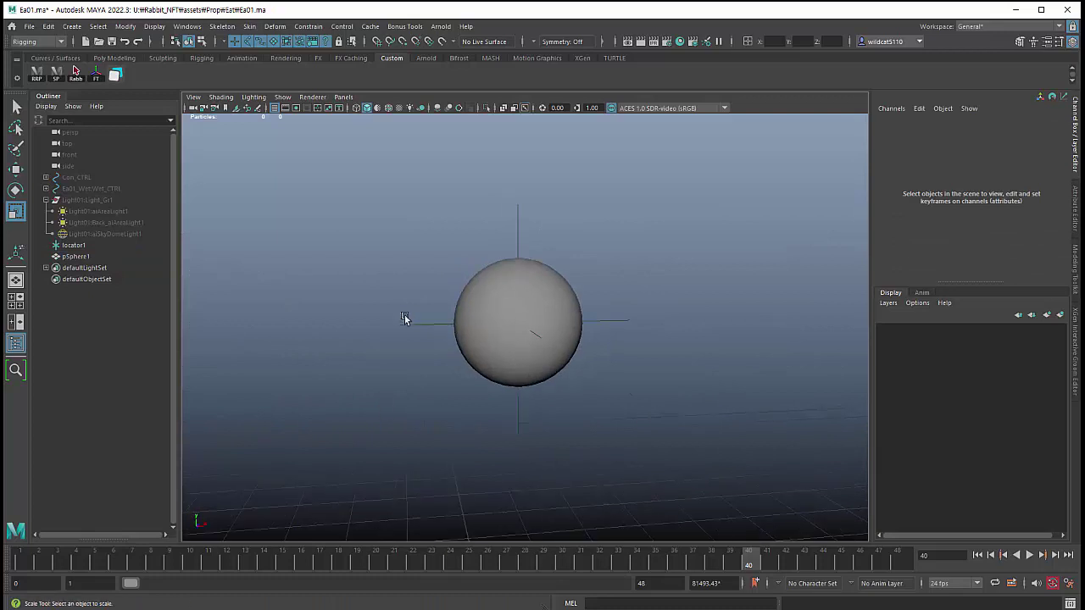
- At frame 5, select locator1 then add pSphere1, and bring up the Constrain menu
left_click(404, 318)
left_click_drag(116, 555, 94, 555)
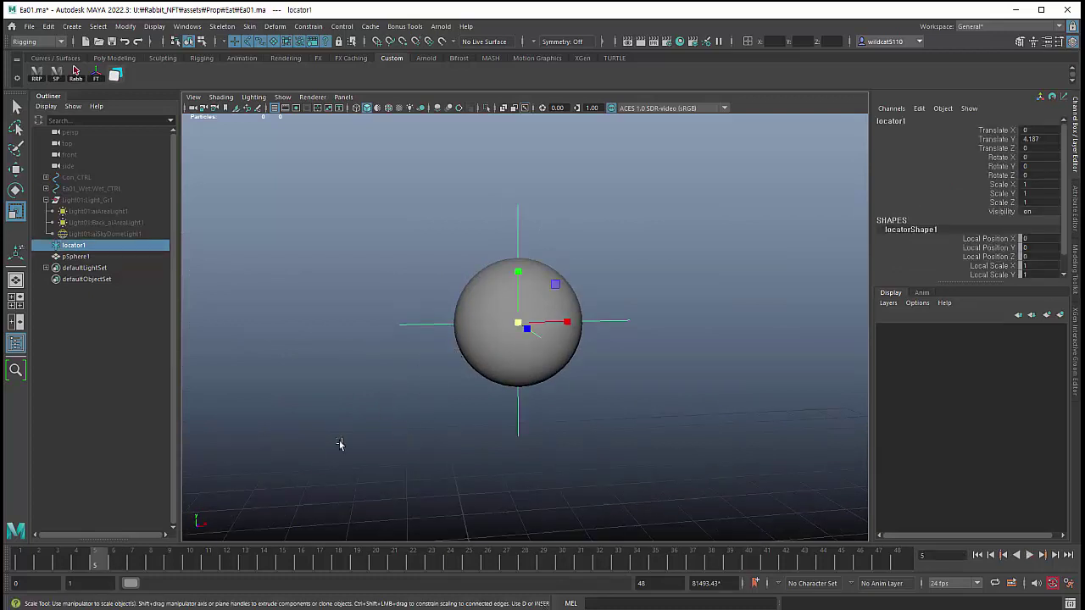
left_click(473, 299)
left_click(399, 318)
left_click(522, 314)
left_click(473, 289, "shift")
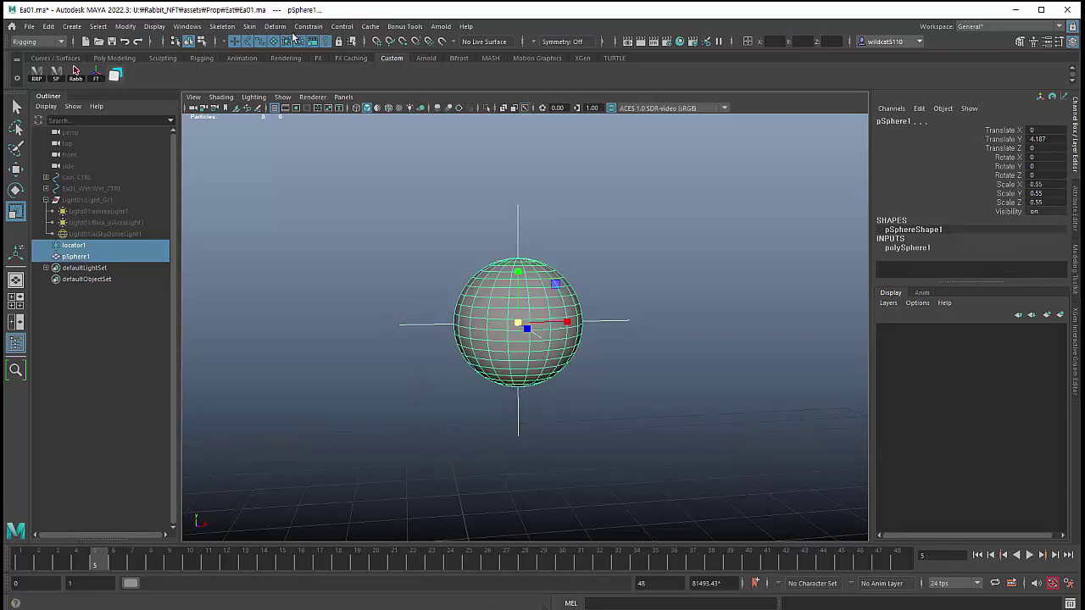
left_click(408, 322)
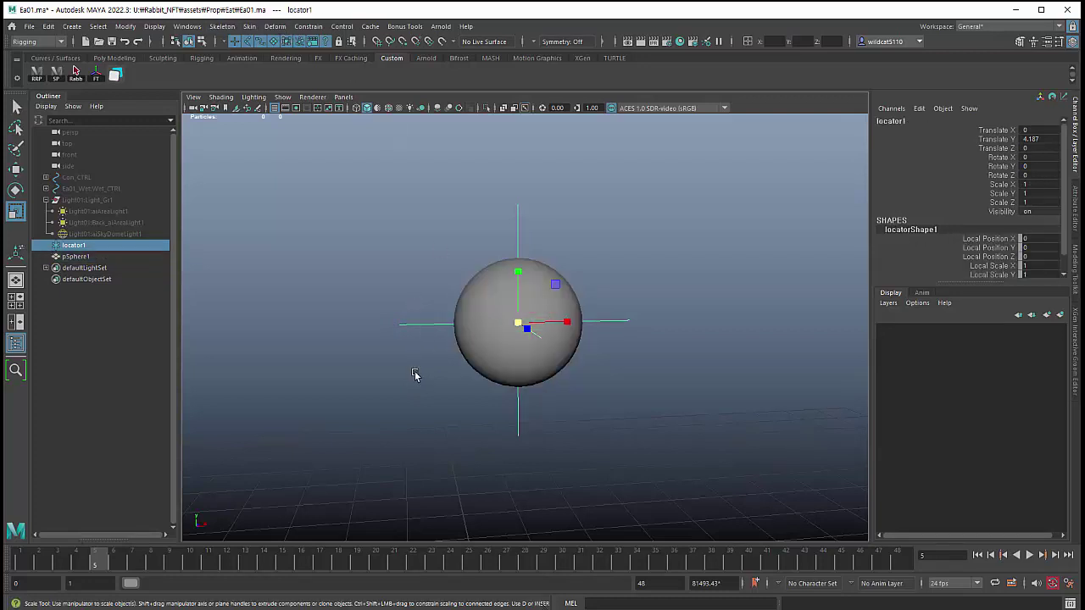
left_click(480, 306, "shift")
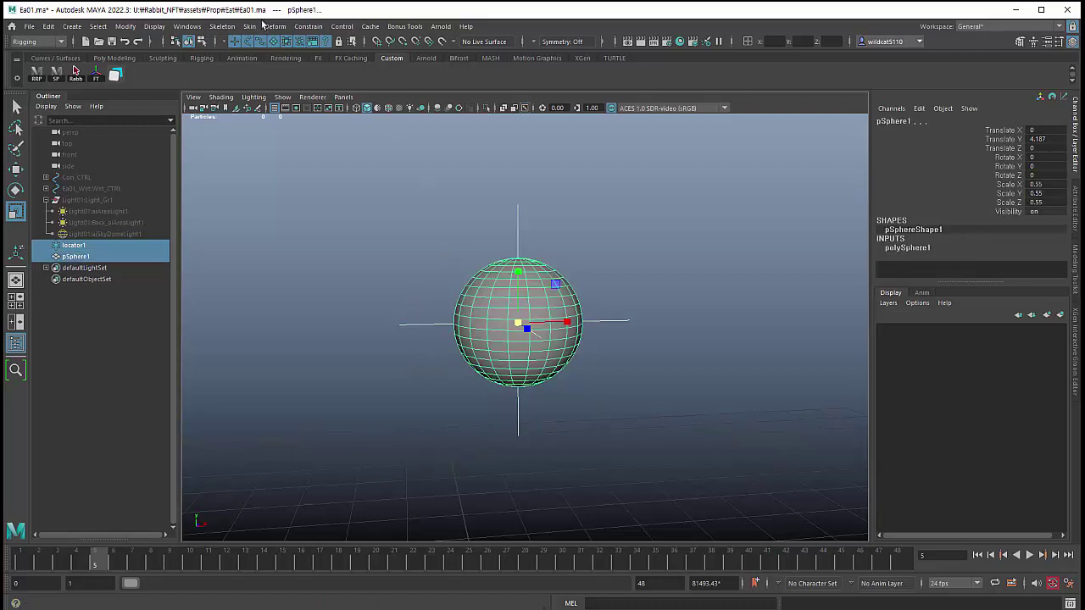
left_click(308, 27)
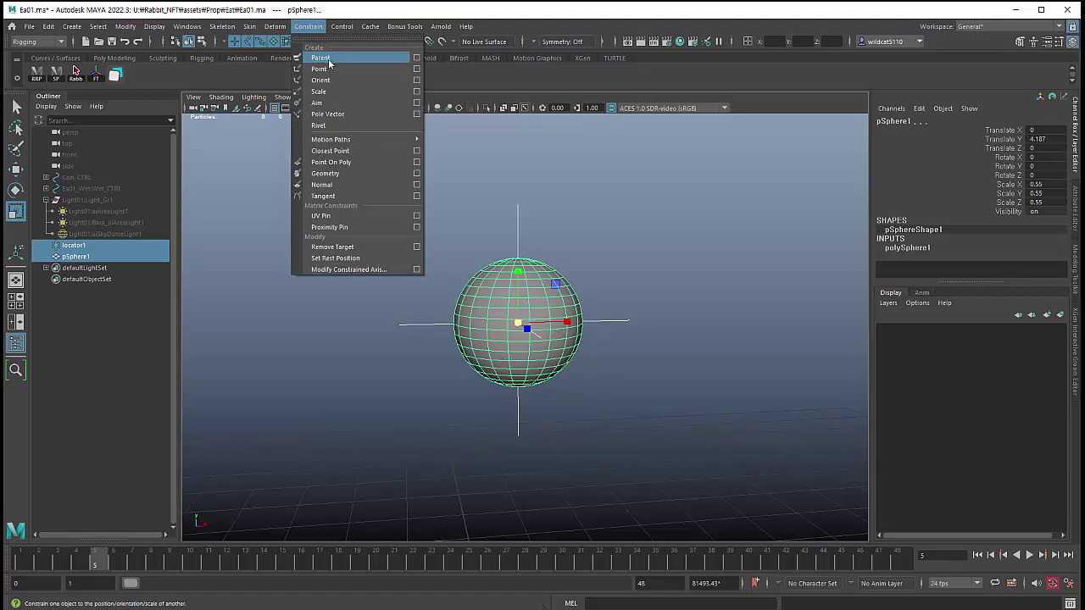
- Apply a Parent constraint so pSphere1 follows locator1, then reselect the sphere
left_click(321, 58)
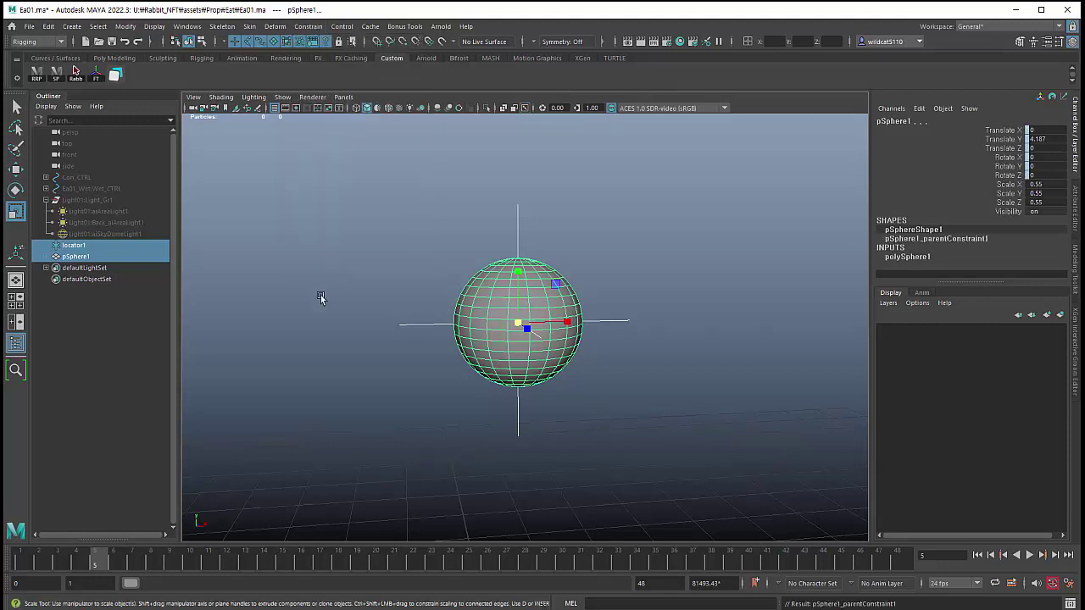
left_click(407, 315)
left_click_drag(423, 310, 415, 359)
left_click(477, 316)
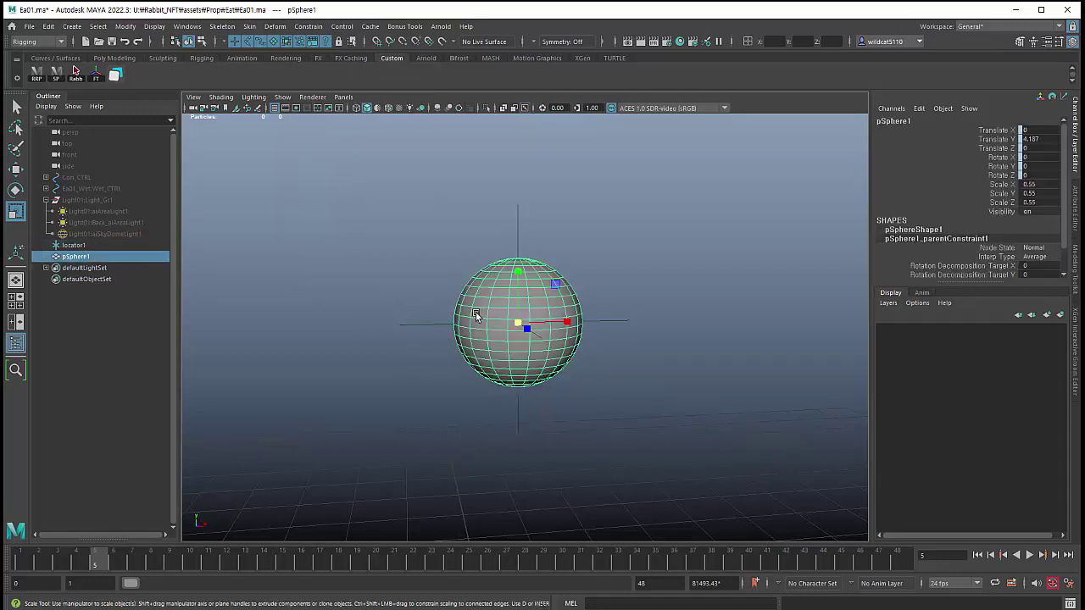
- Expand pSphere1 in the Outliner to inspect pSphere1_parentConstraint1, then reselect the sphere
left_click(46, 256)
left_click(85, 268)
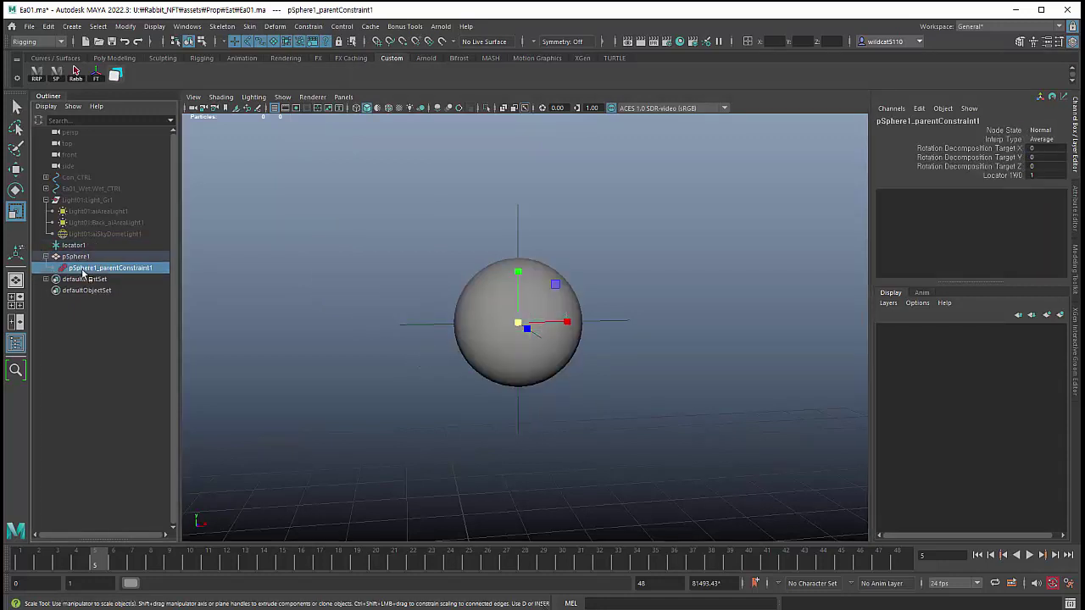
left_click(76, 256)
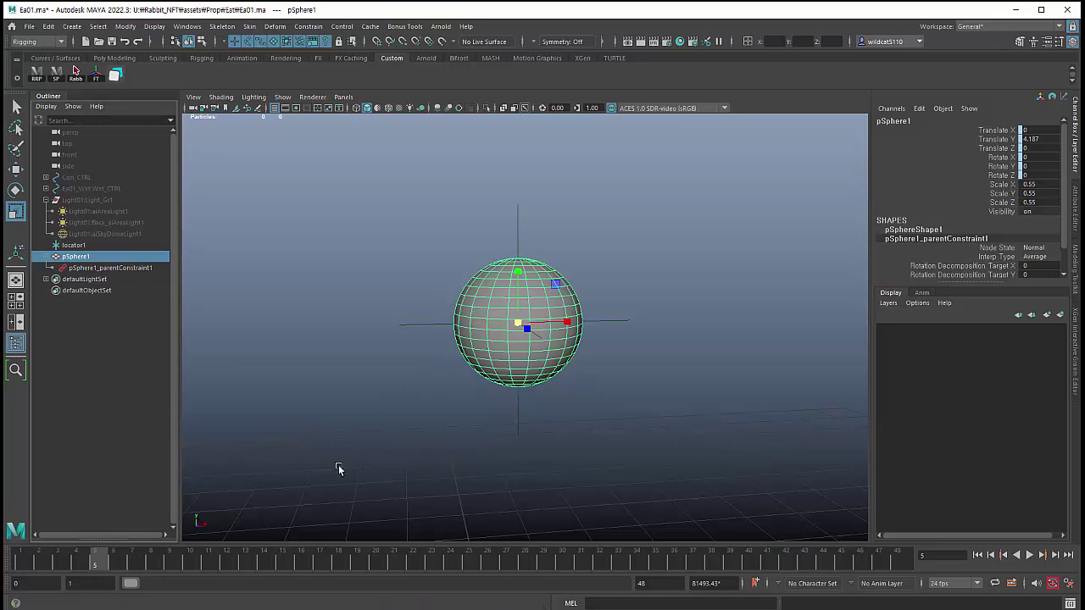
left_click(458, 403)
left_click(506, 342)
- Test-move locator1 to check the constraint, then undo the move
left_click(401, 323)
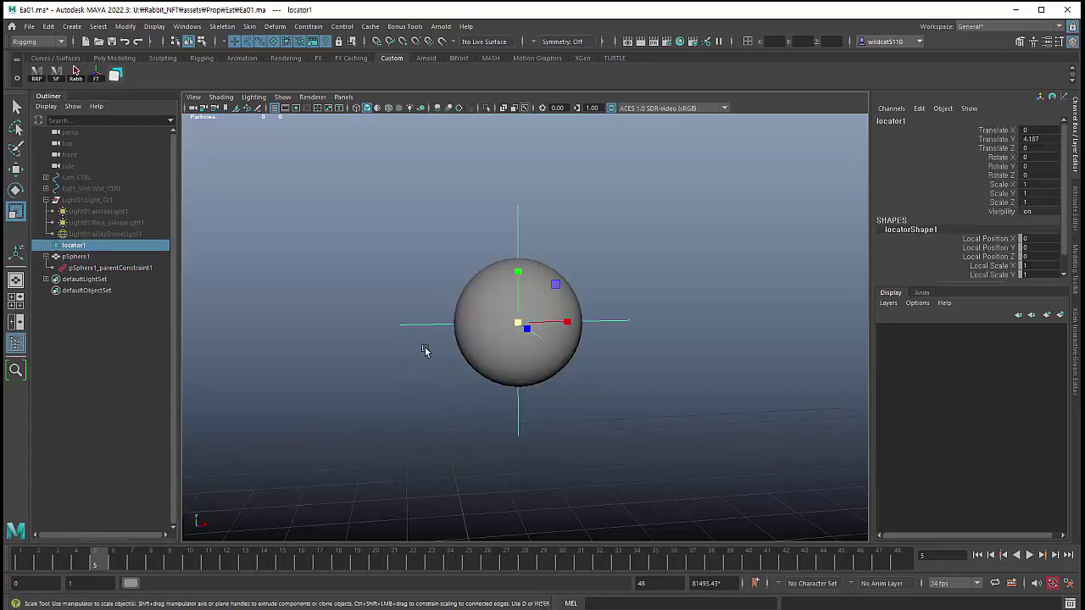
key("w")
mouse_move(517, 324)
left_mouse_down()
mouse_move(525, 339)
mouse_move(513, 322)
left_mouse_up()
key("ctrl+z")
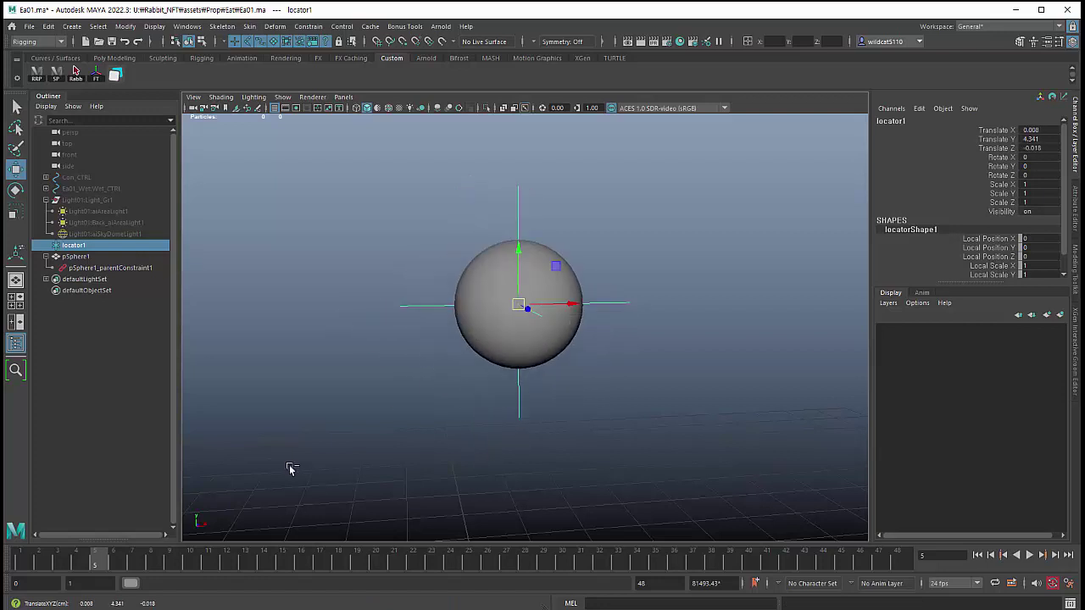
key("ctrl+z")
- Key pSphere1 at frame 5, select its Blend Parent 1 channel, and go to frame 10
left_click(484, 290)
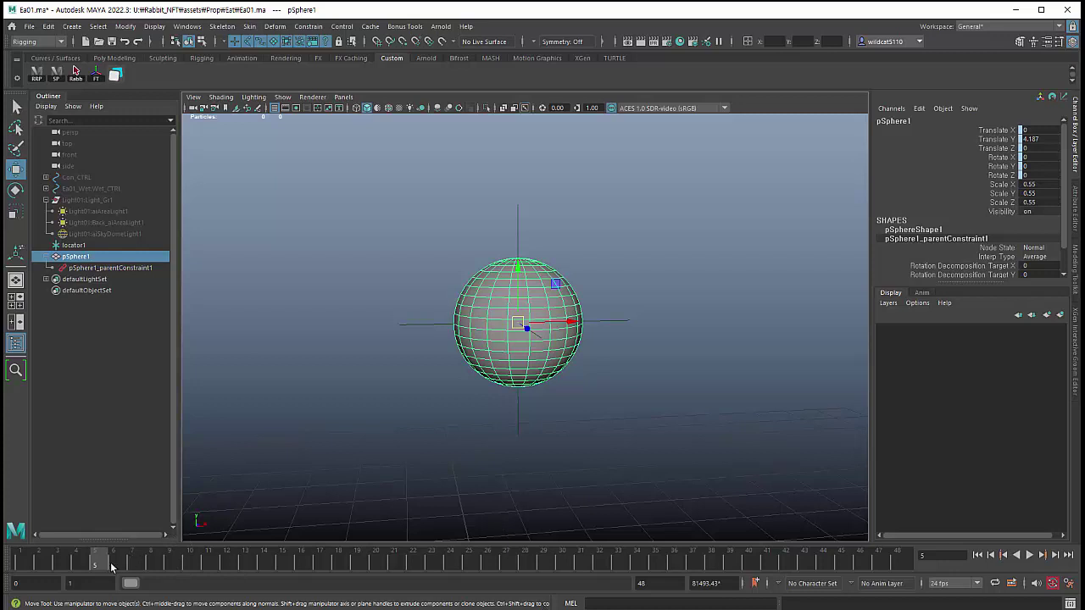
key("s")
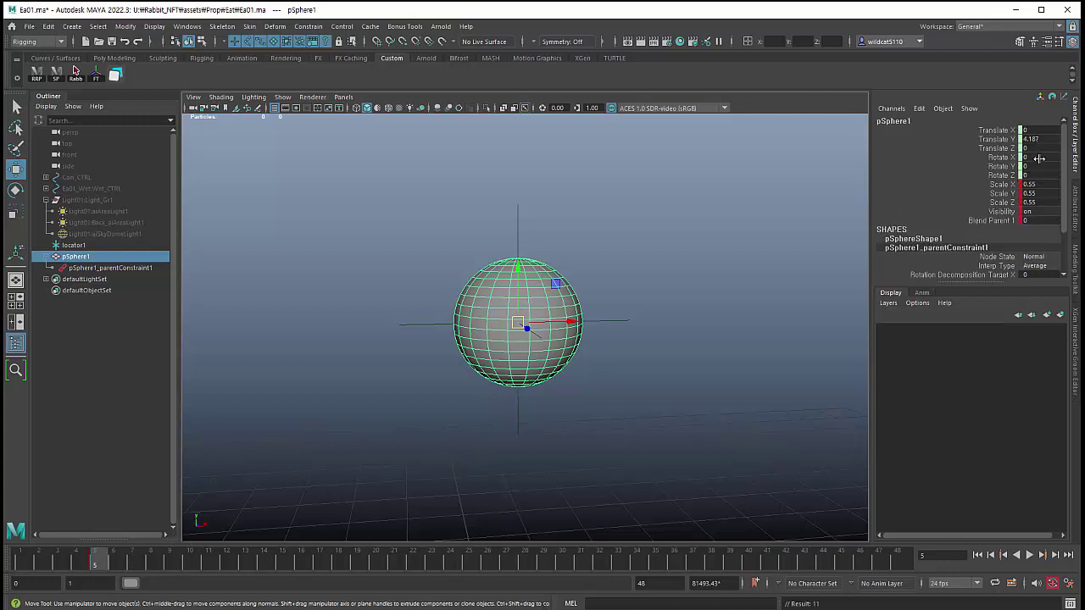
left_click_drag(998, 188, 1001, 212)
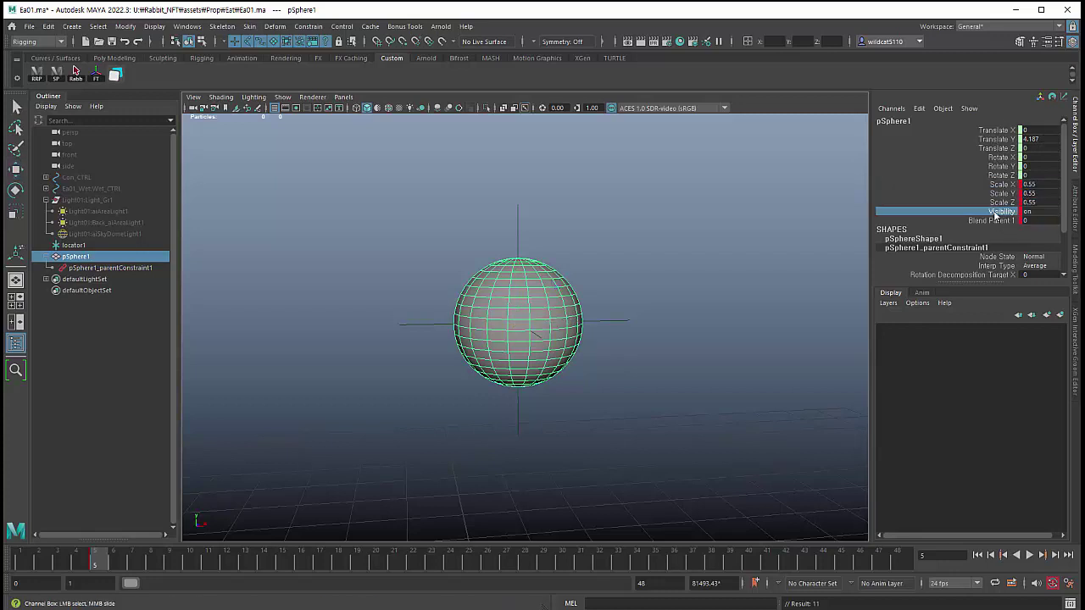
left_click(992, 220)
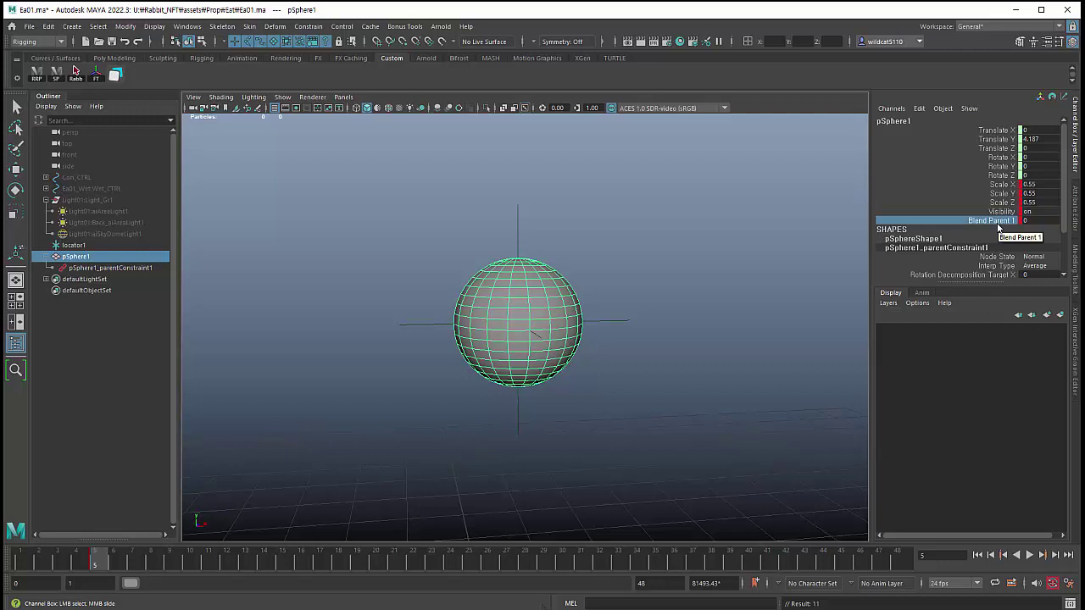
left_click(174, 559)
left_click_drag(173, 559, 201, 565)
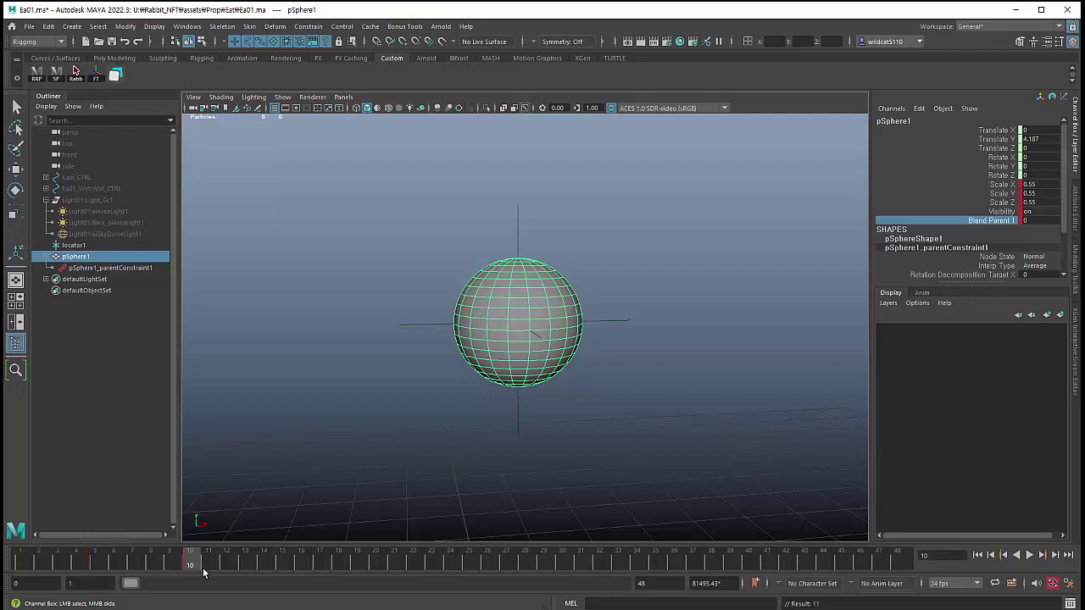
- At frame 5, test-move locator1 up-left and undo the move
left_click(99, 564)
left_click_drag(407, 308, 441, 379)
key("w")
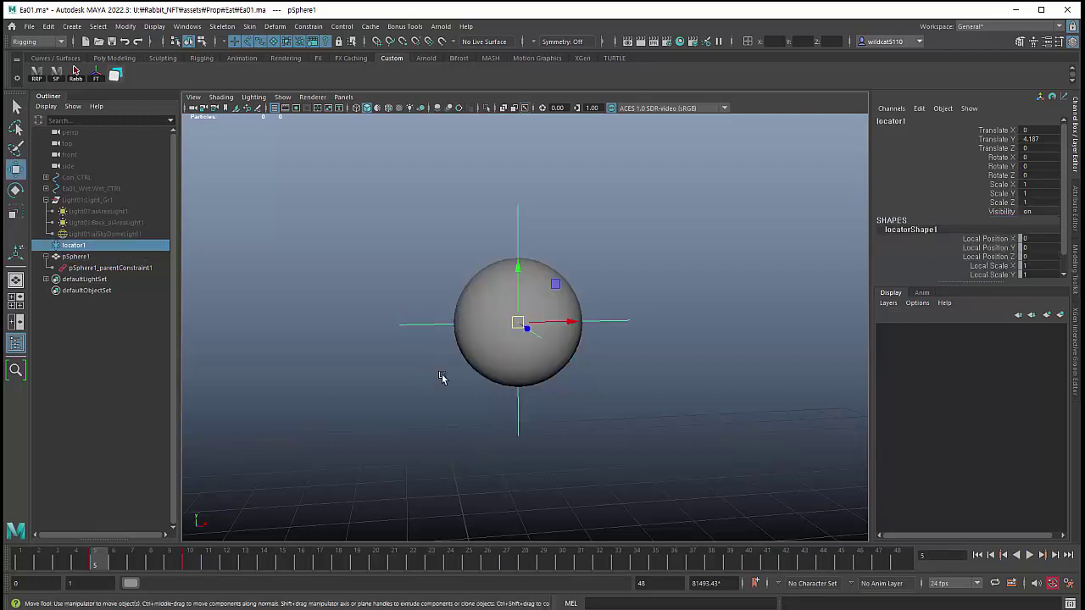
left_click_drag(514, 325, 454, 308)
key("ctrl+z")
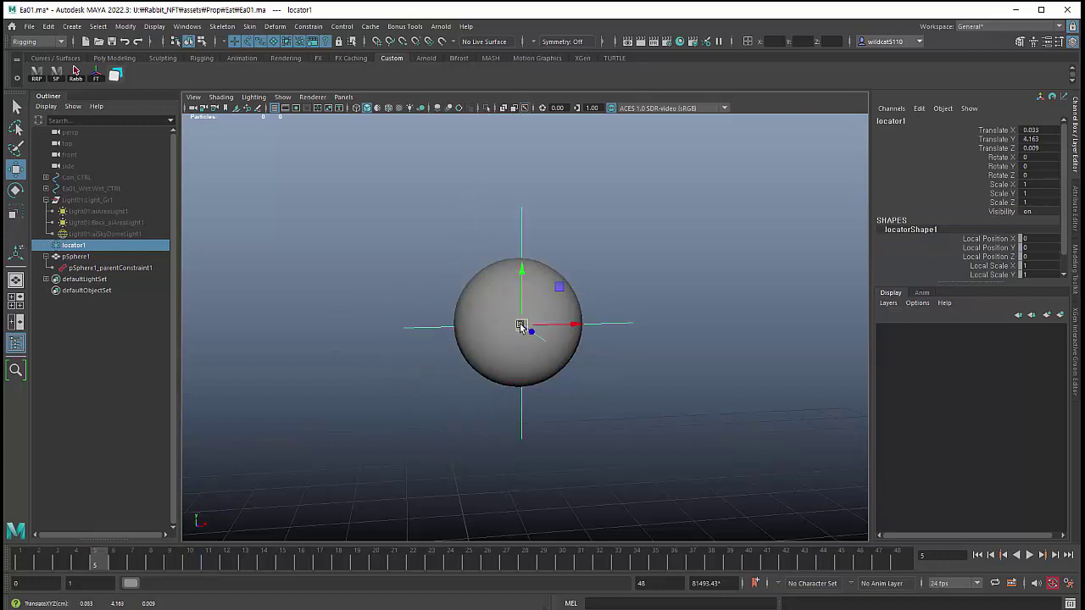
key("ctrl+z")
- Select pSphere1 and set its Blend Parent 1 channel to 1
left_click(96, 269)
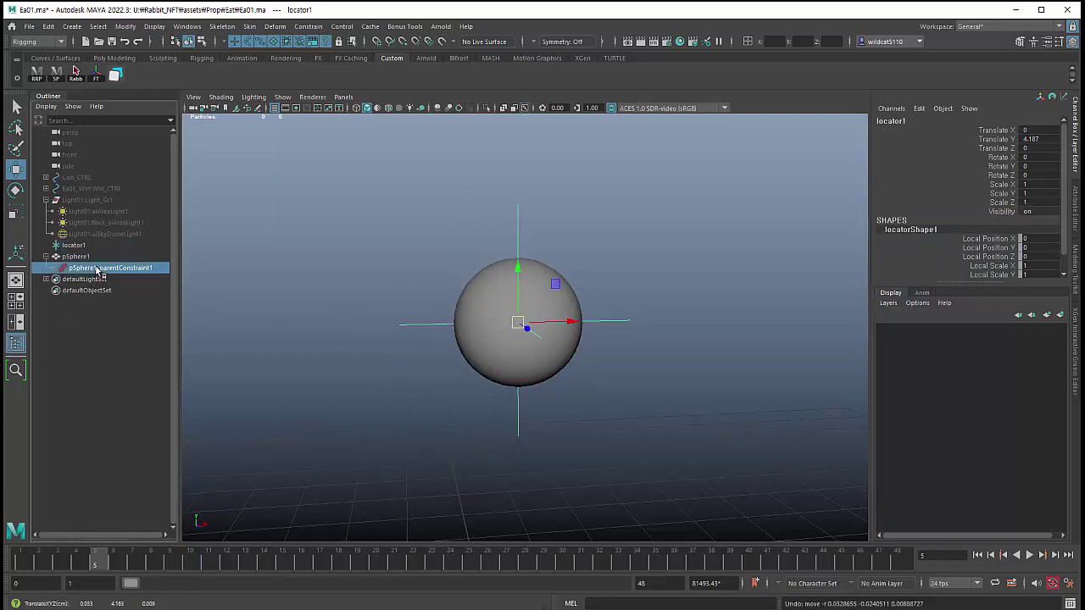
left_click(72, 257)
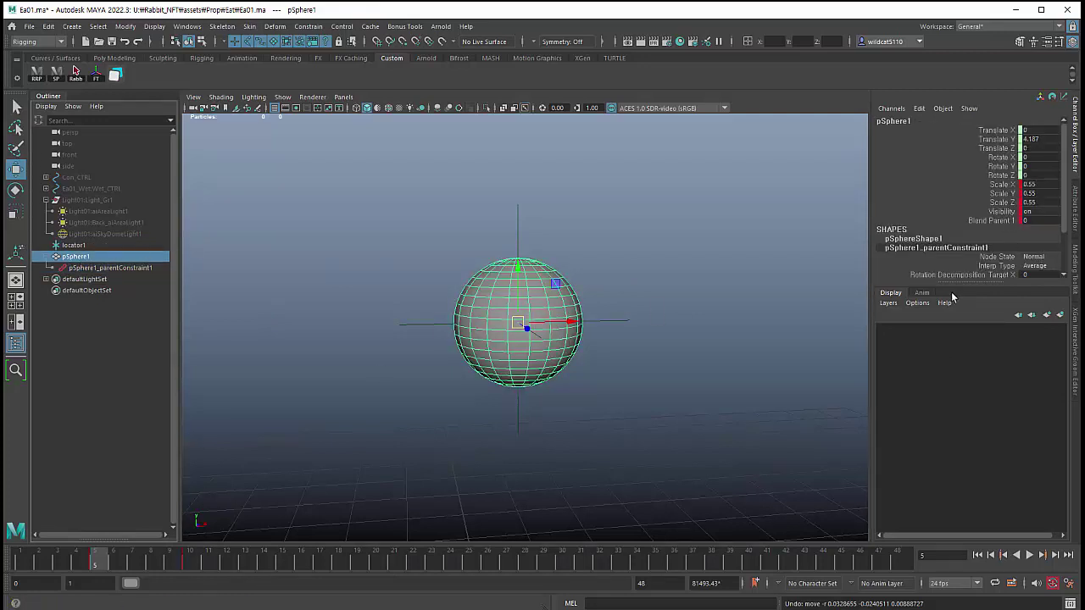
left_click(986, 222)
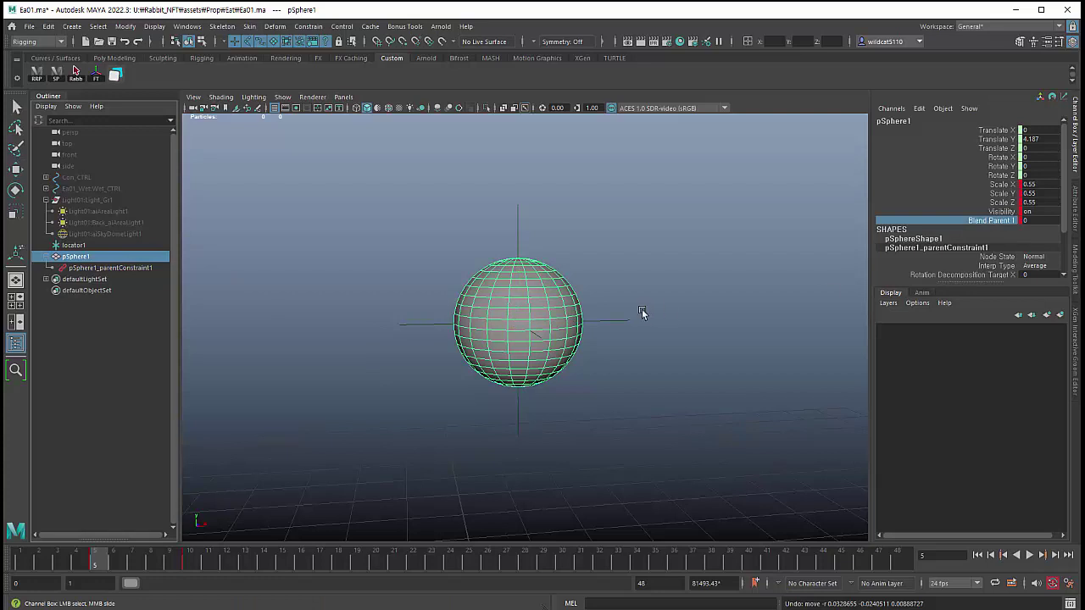
left_click(79, 565)
- Test-move locator1 twice more, undoing each move, and reselect the sphere
left_click(534, 334)
key("w")
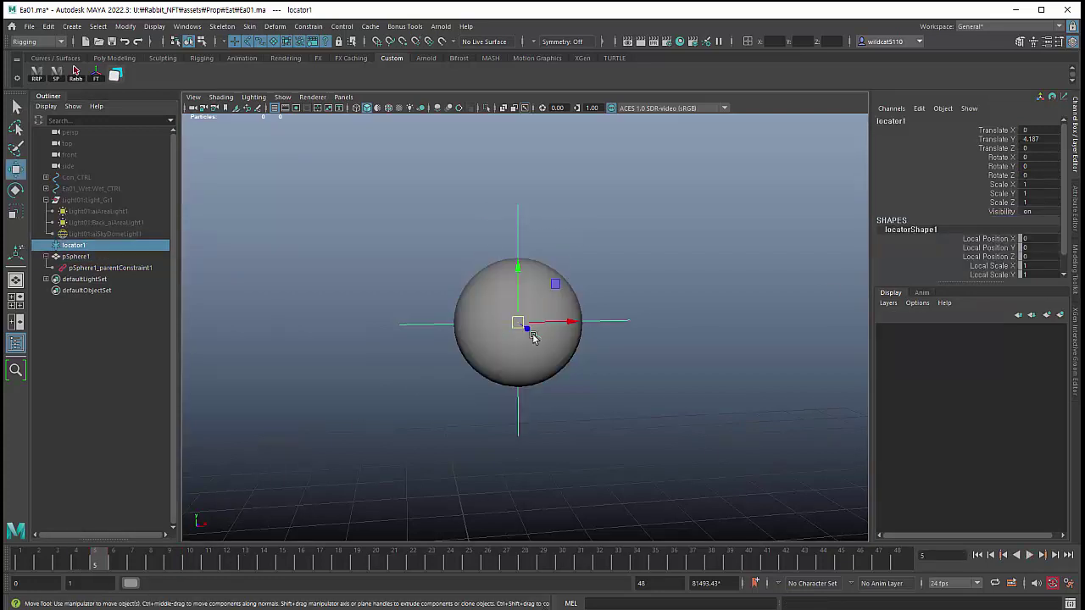
mouse_move(517, 325)
left_mouse_down()
mouse_move(432, 310)
mouse_move(514, 302)
left_mouse_up()
key("ctrl+z")
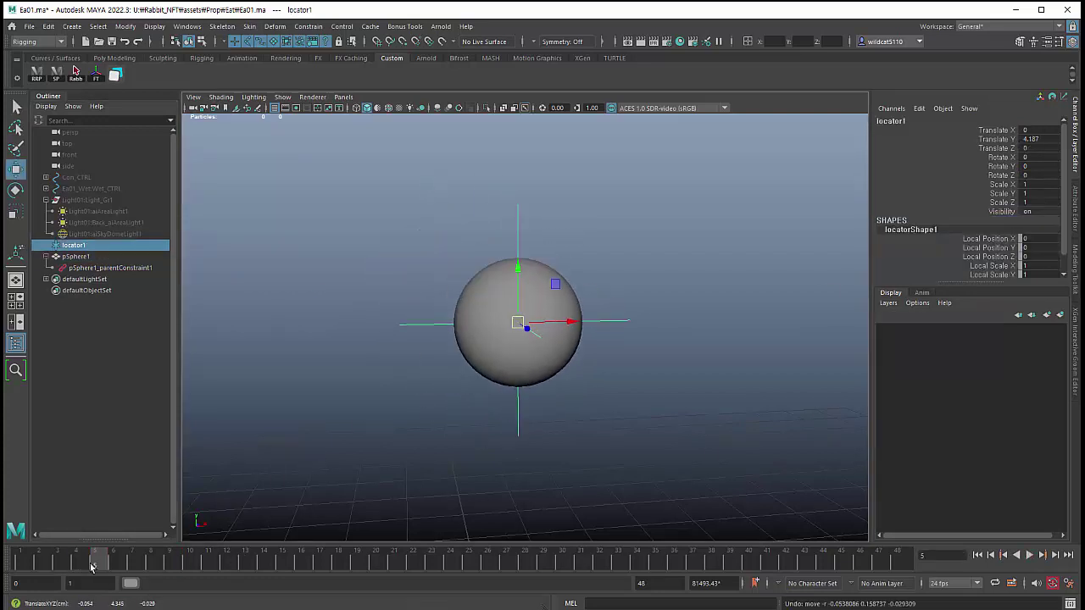
left_click_drag(102, 566, 189, 566)
left_click(468, 303)
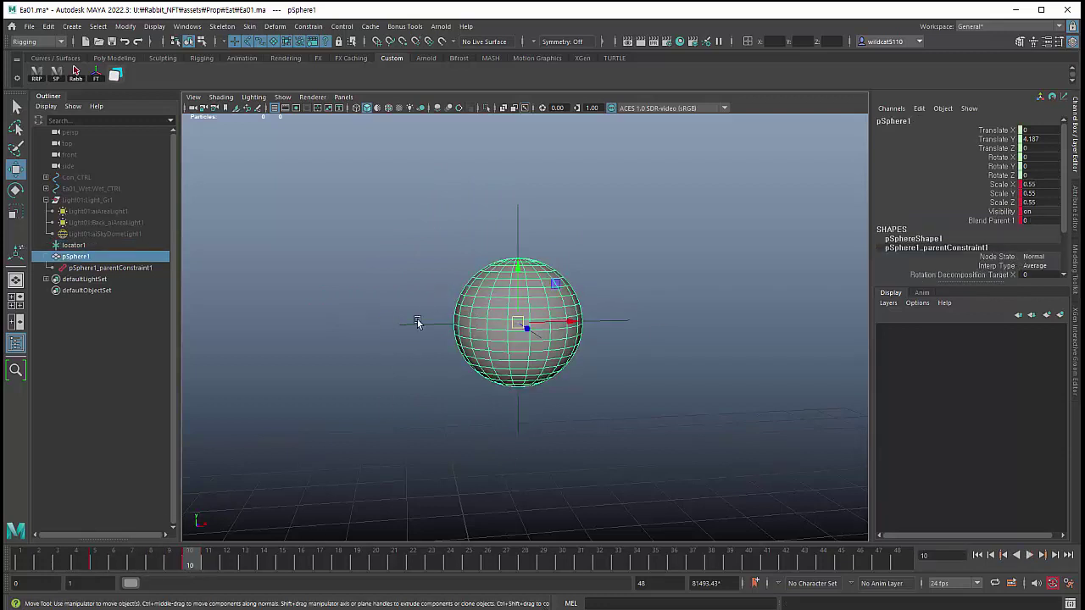
left_click(417, 323)
left_click_drag(518, 323, 492, 316)
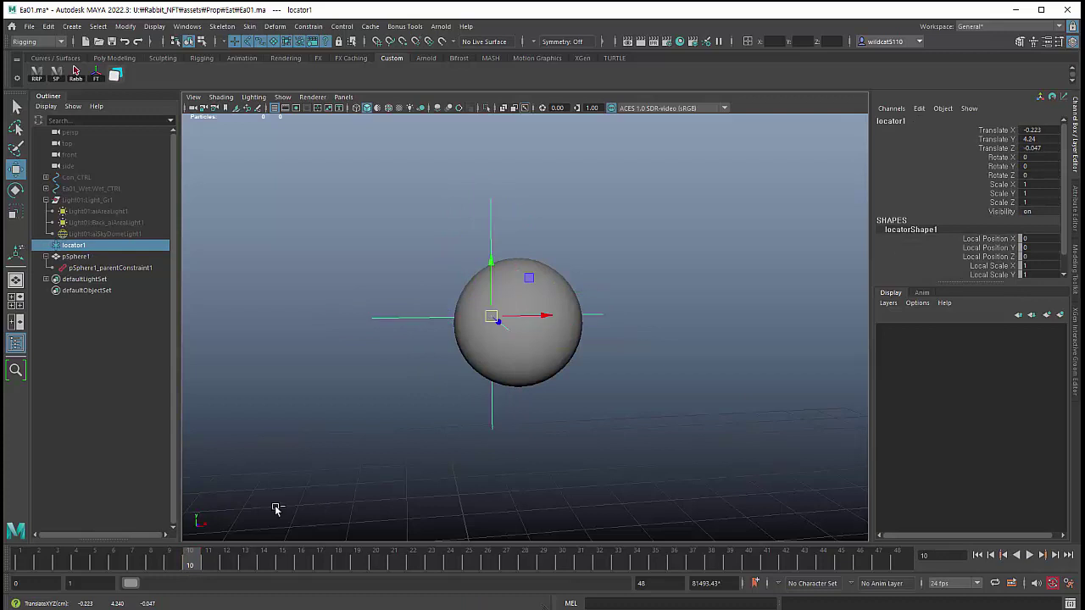
key("ctrl+z")
left_click(484, 323)
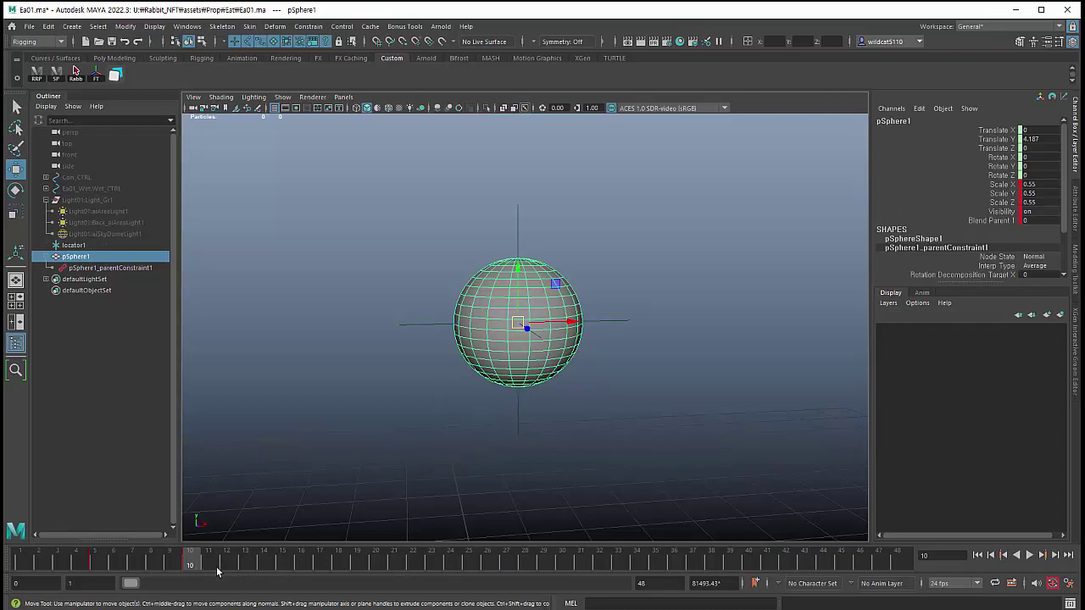
- At frame 15, lower pSphere1 along Y toward the ground to 2.503
left_click(283, 561)
left_click_drag(518, 271, 520, 474)
mouse_move(342, 441)
middle_mouse_down("alt")
mouse_move(377, 407)
mouse_move(342, 446)
middle_mouse_up("alt")
mouse_move(87, 564)
left_mouse_down()
mouse_move(250, 572)
mouse_move(112, 564)
left_mouse_up()
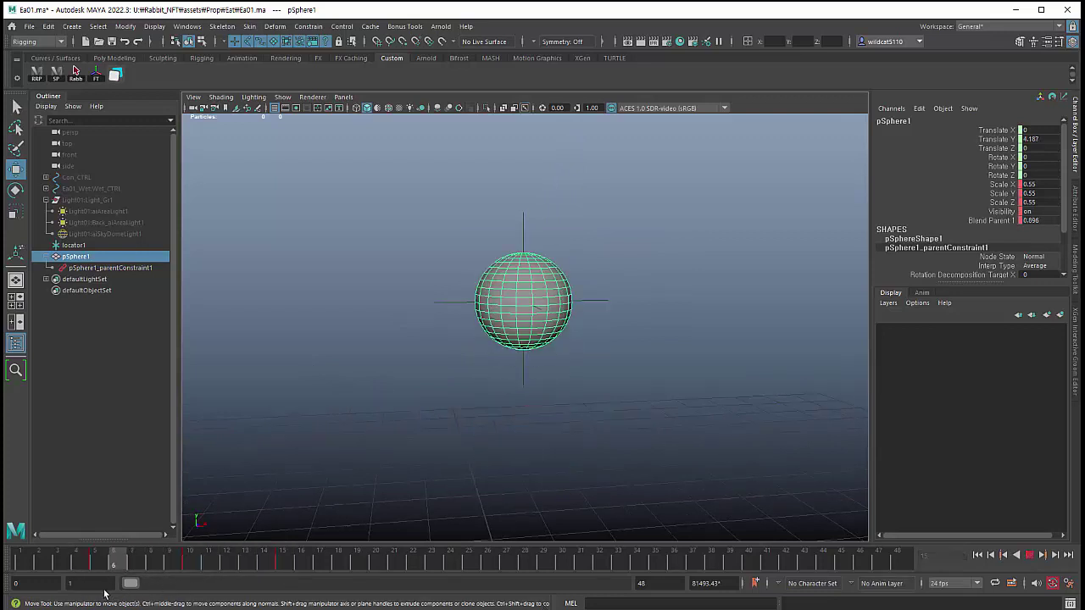
- Key locator1 at frames 5 and 10, then raise it above the sphere at frame 10
left_click_drag(468, 198, 545, 223)
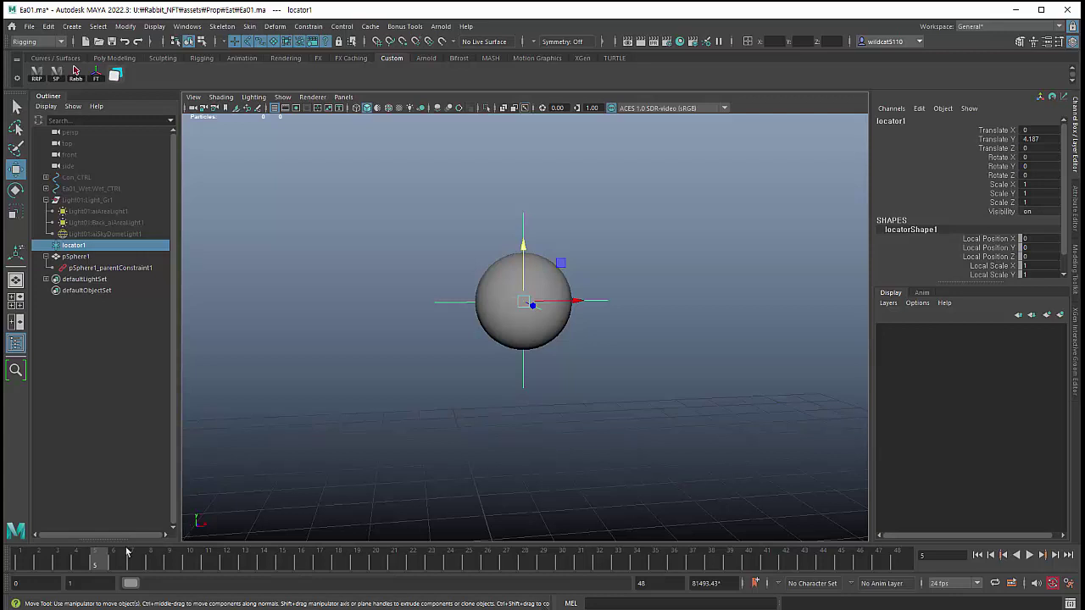
key("s")
left_click_drag(123, 564, 187, 564)
key("s")
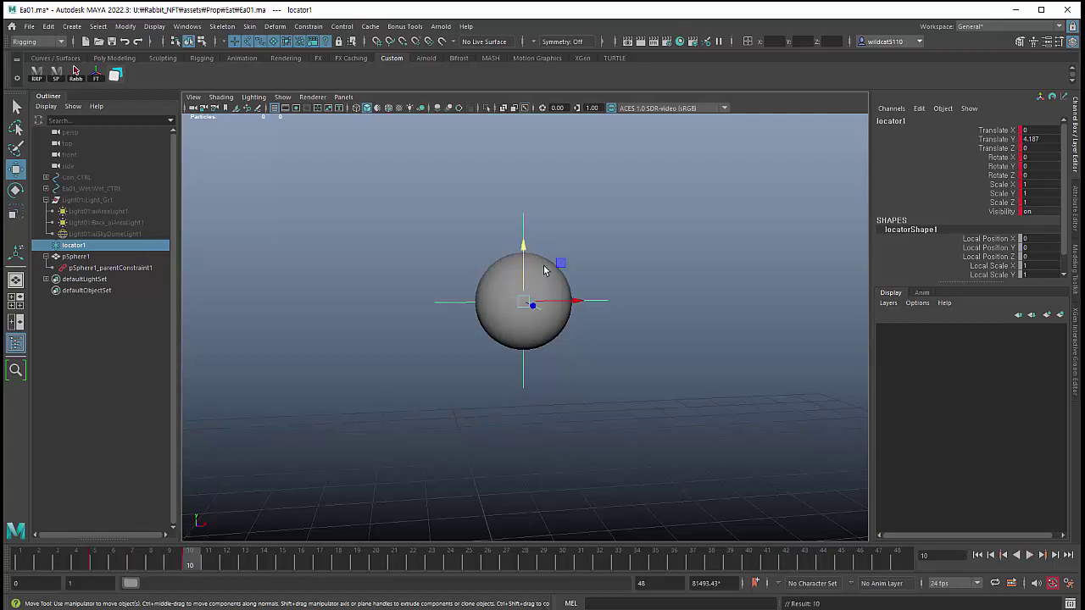
left_click_drag(523, 300, 538, 233)
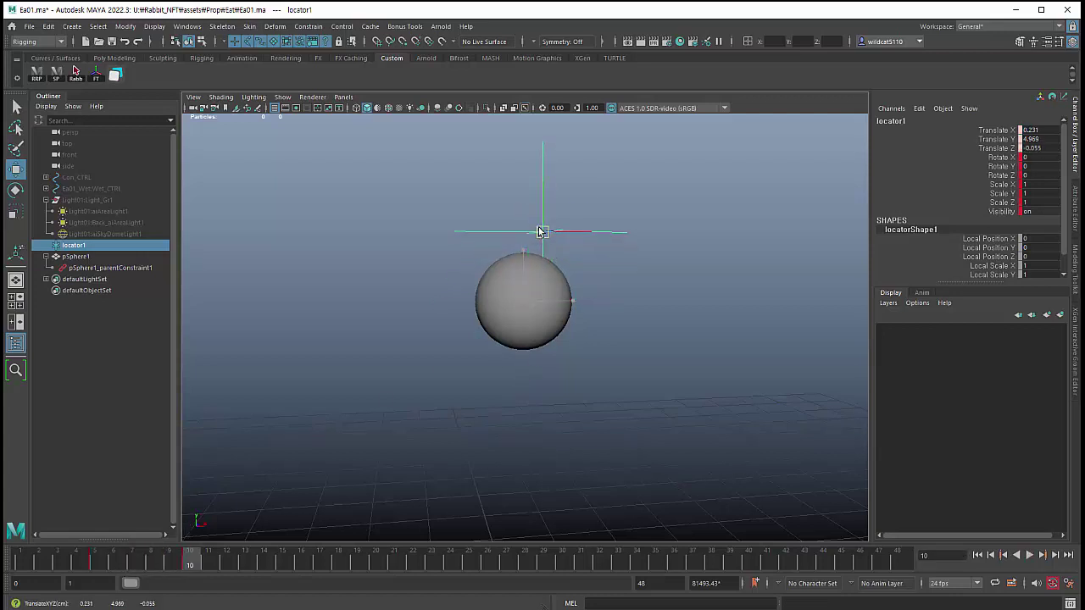
- Select pSphere1, scrub frames 6 to 8, and play the animation, stopping at frame 8
left_click(117, 559)
mouse_move(118, 559)
left_mouse_down()
mouse_move(174, 559)
mouse_move(81, 559)
mouse_move(194, 574)
left_mouse_up()
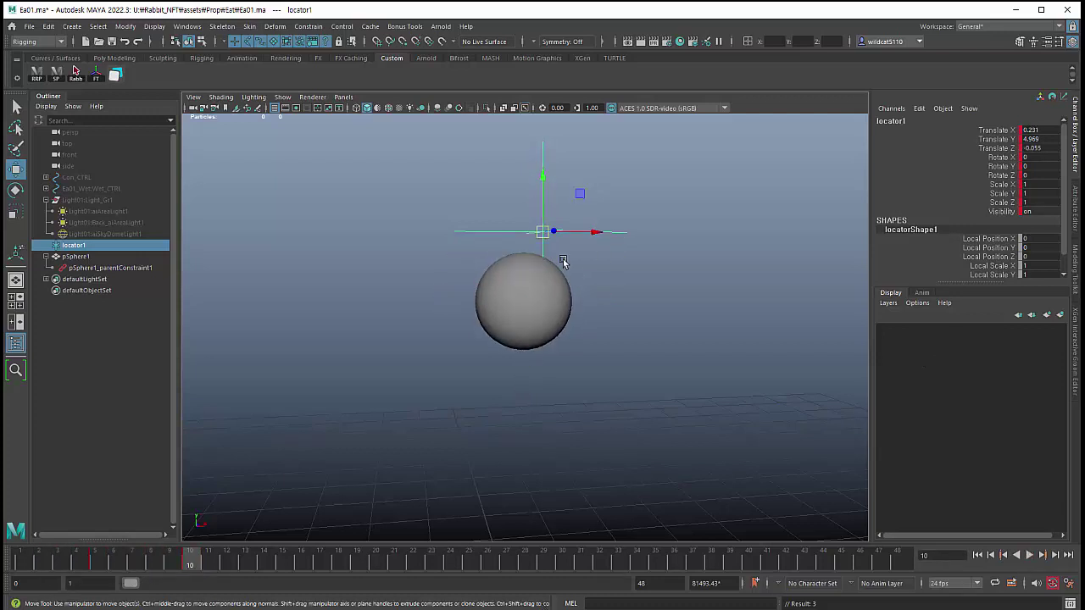
left_click(497, 311)
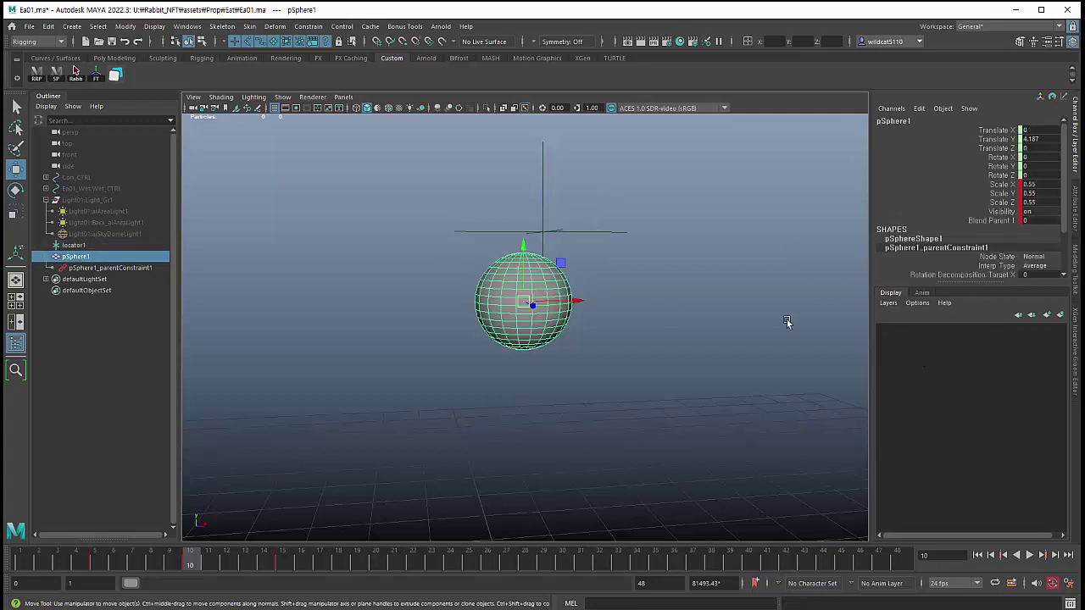
mouse_move(97, 561)
left_mouse_down()
mouse_move(157, 563)
mouse_move(111, 568)
mouse_move(135, 570)
mouse_move(119, 566)
mouse_move(239, 560)
mouse_move(249, 581)
mouse_move(199, 589)
mouse_move(249, 581)
mouse_move(204, 603)
left_mouse_up()
key("alt+v")
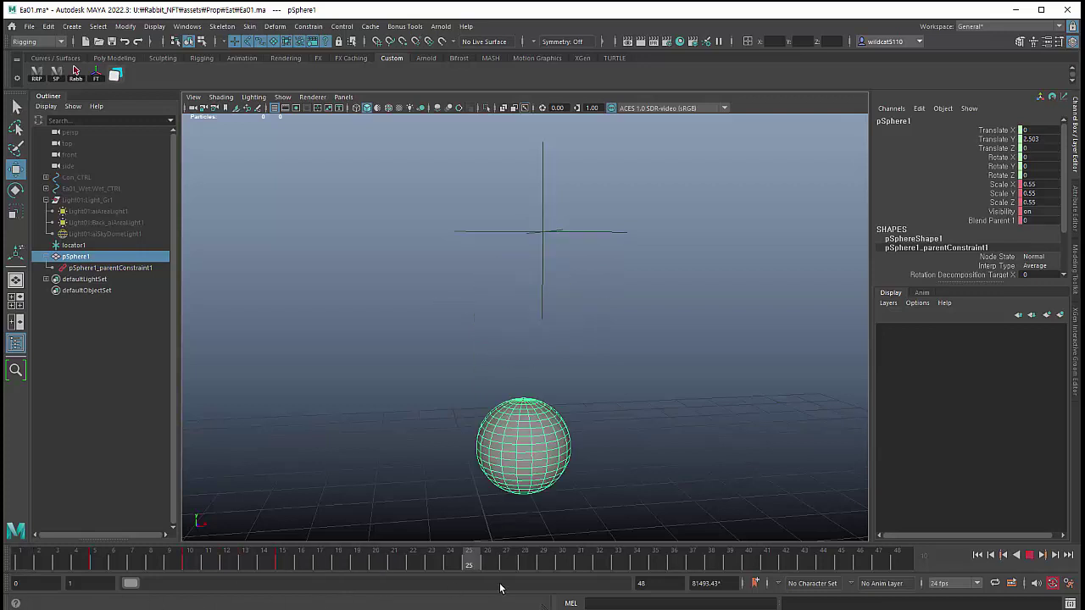
key("alt+v")
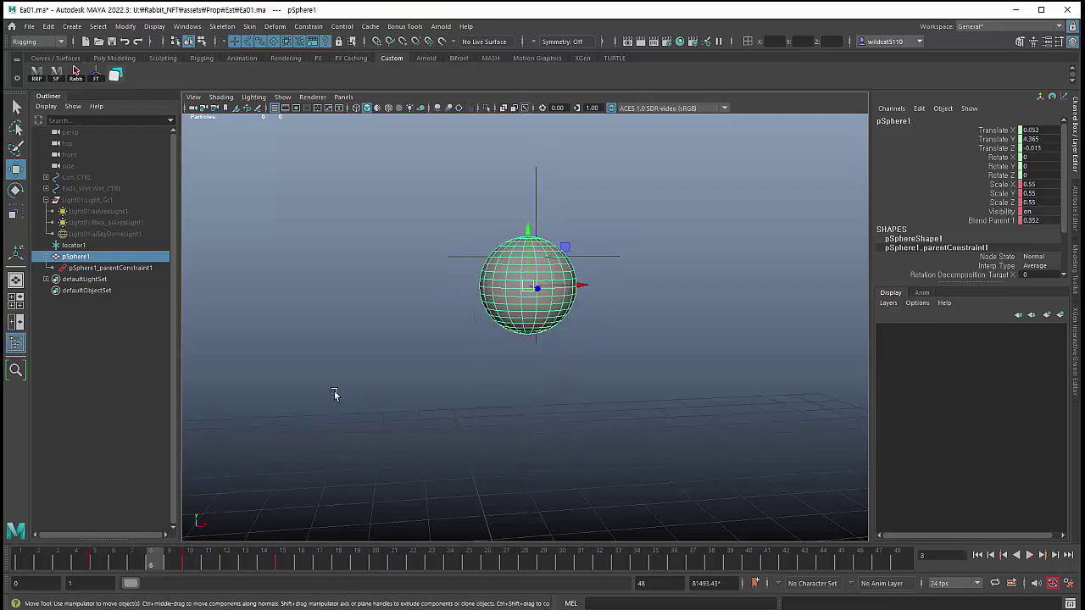
left_click(255, 397)
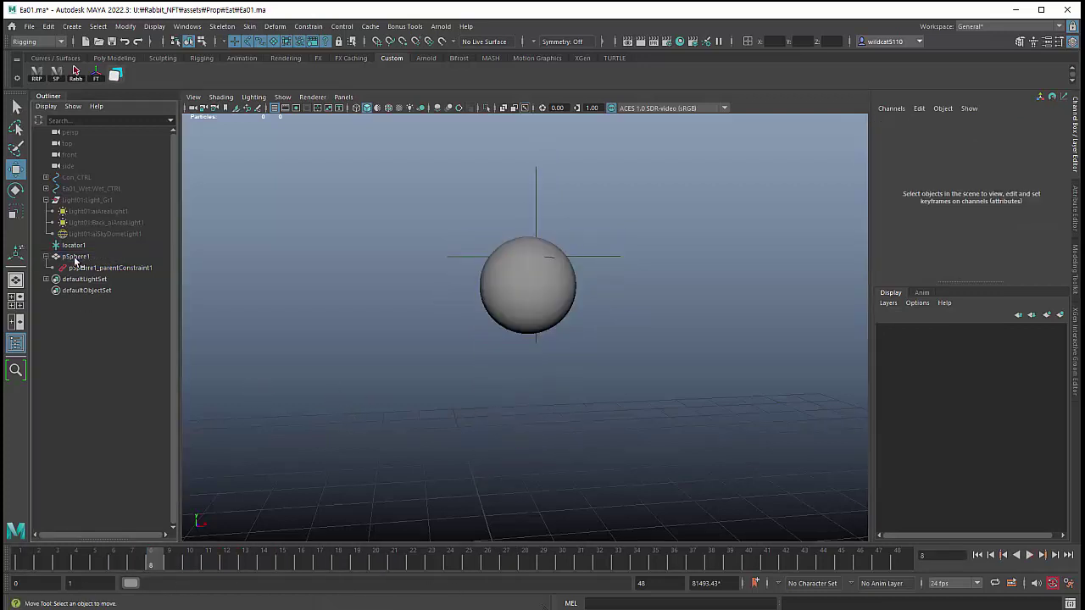
left_click(94, 256)
key("ctrl+g")
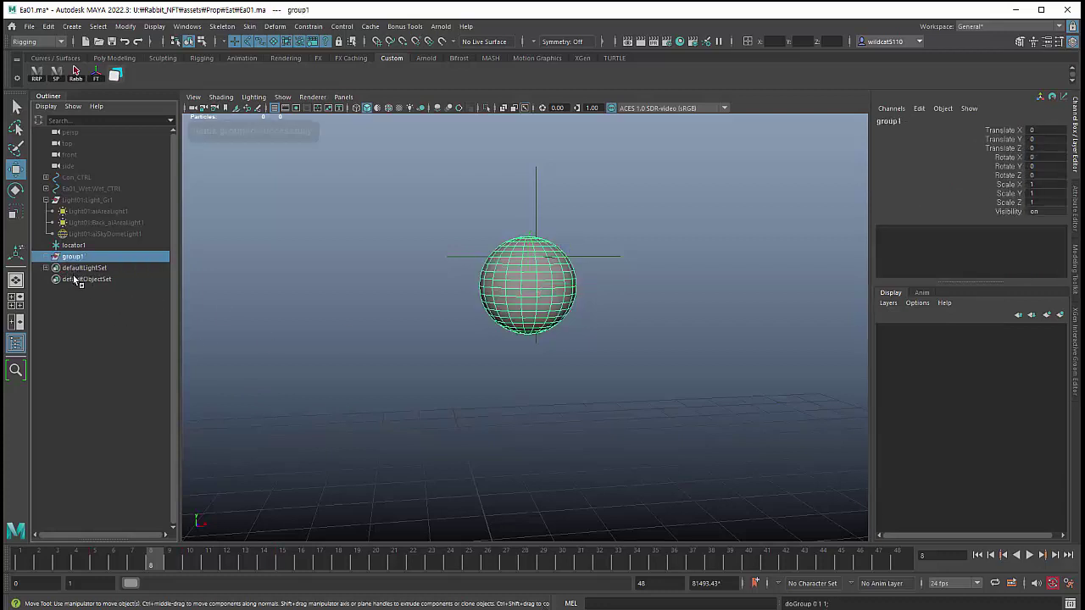
left_click(46, 256)
left_click(57, 269)
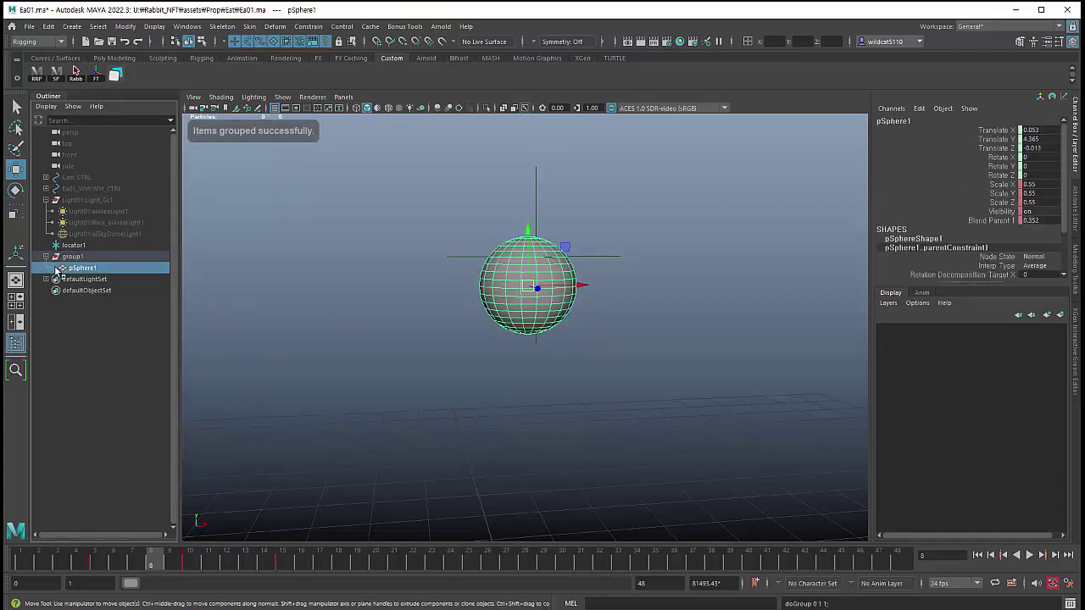
left_click(53, 268)
left_click(67, 258)
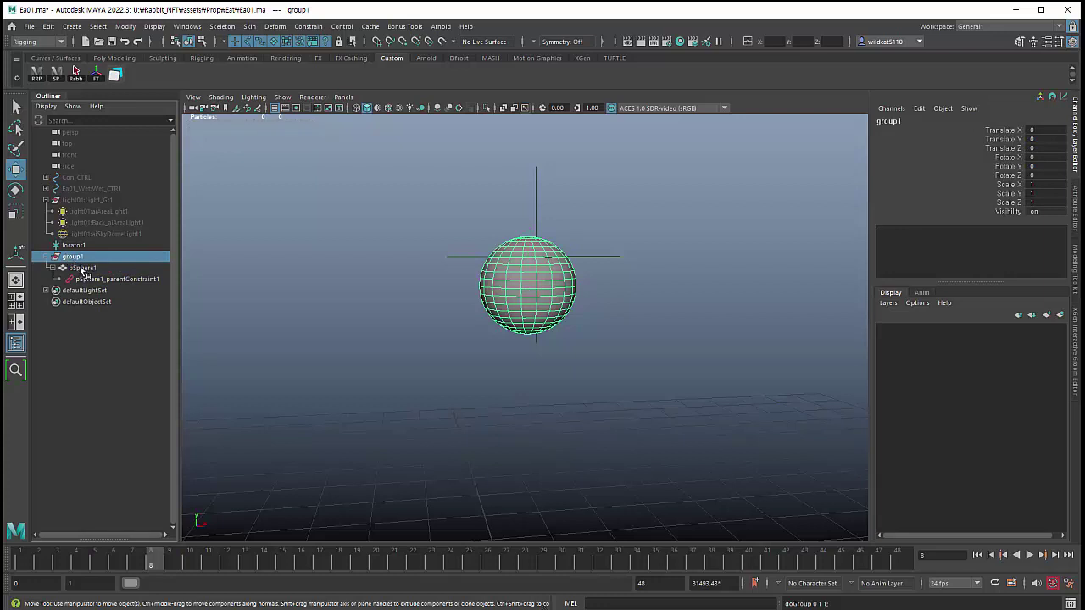
left_click(82, 268)
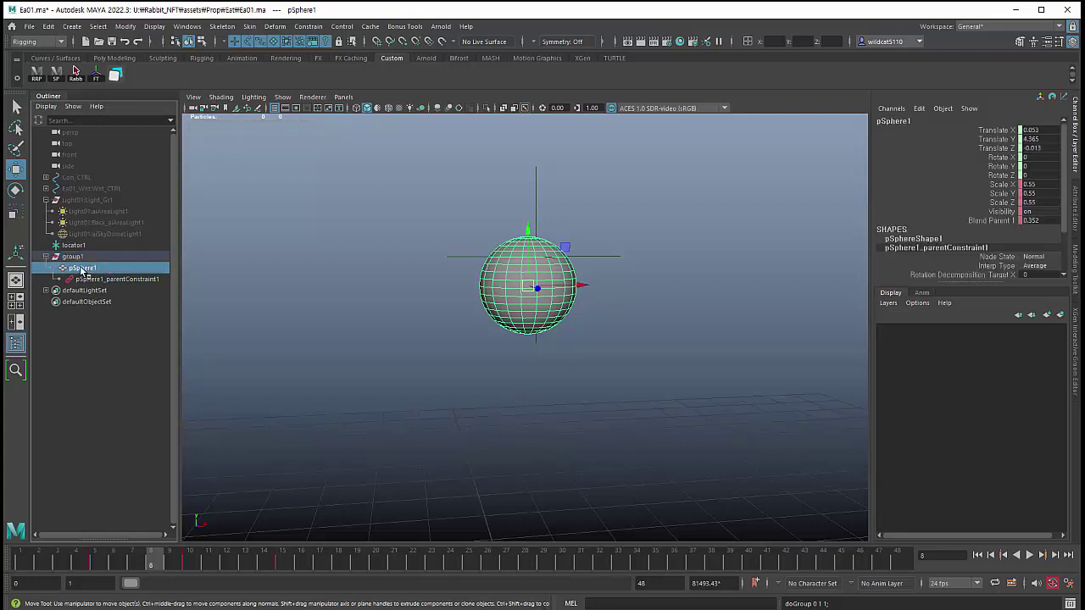
left_click(117, 278)
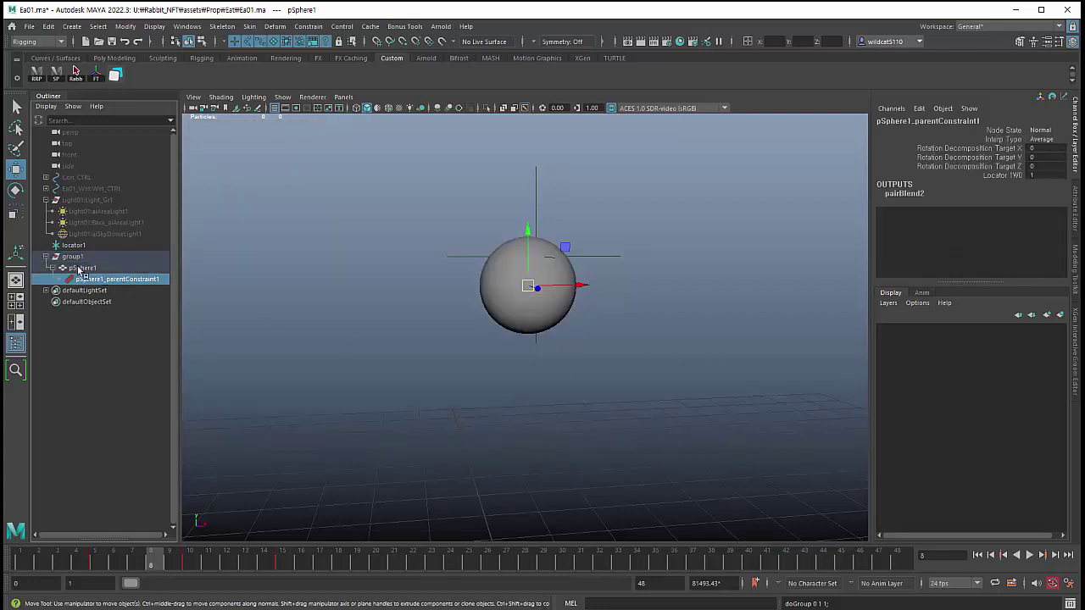
left_click(96, 268)
key("Up")
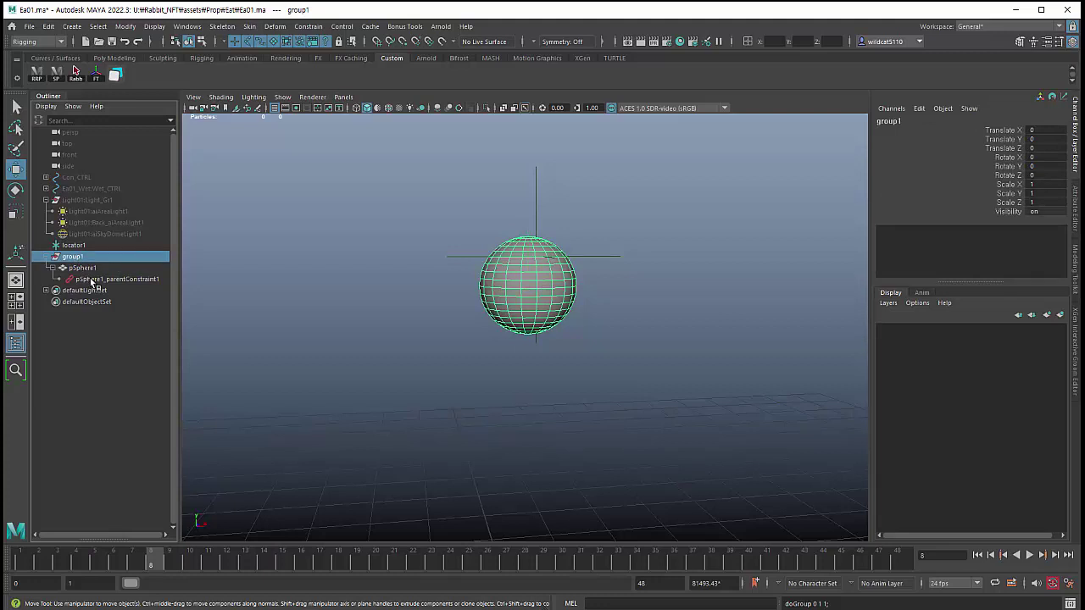
key("ctrl+z")
key("ctrl+z")
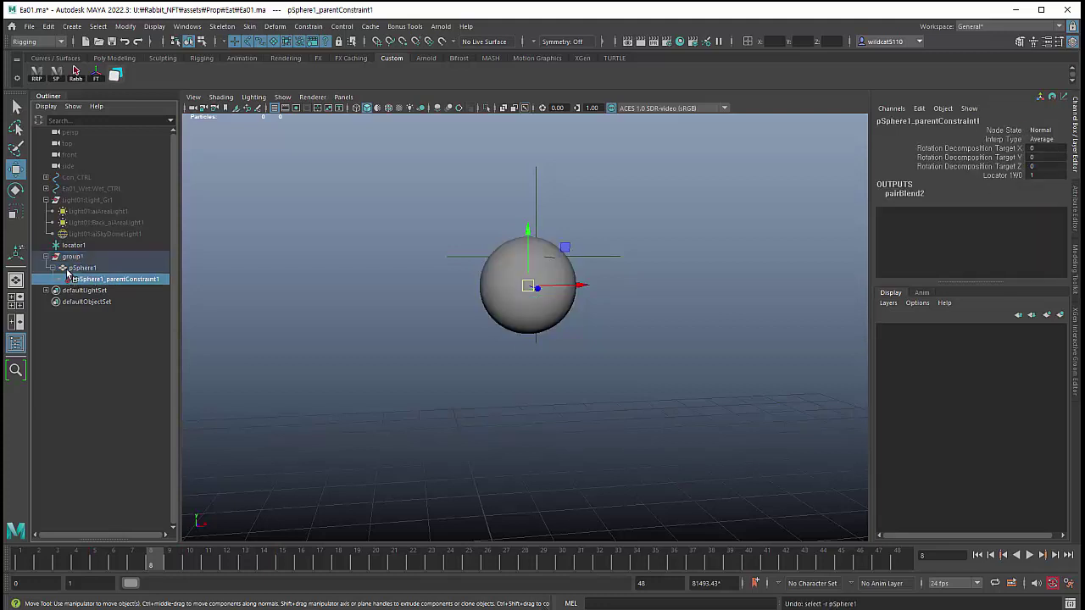
key("shift+z")
key("shift+z")
key("ctrl+z")
key("ctrl+z")
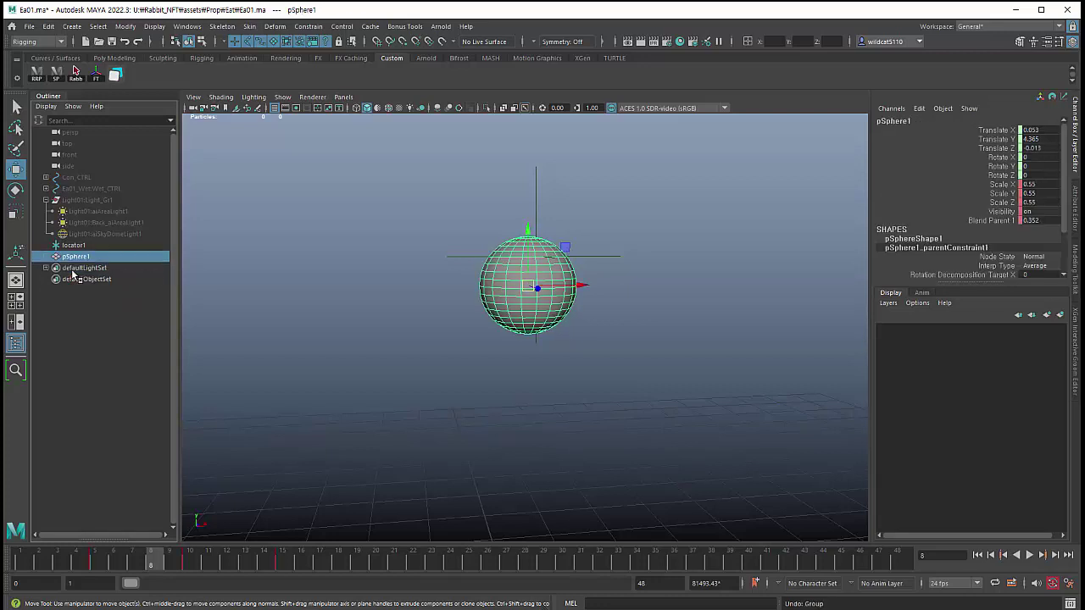
left_click(46, 257)
left_click(281, 291)
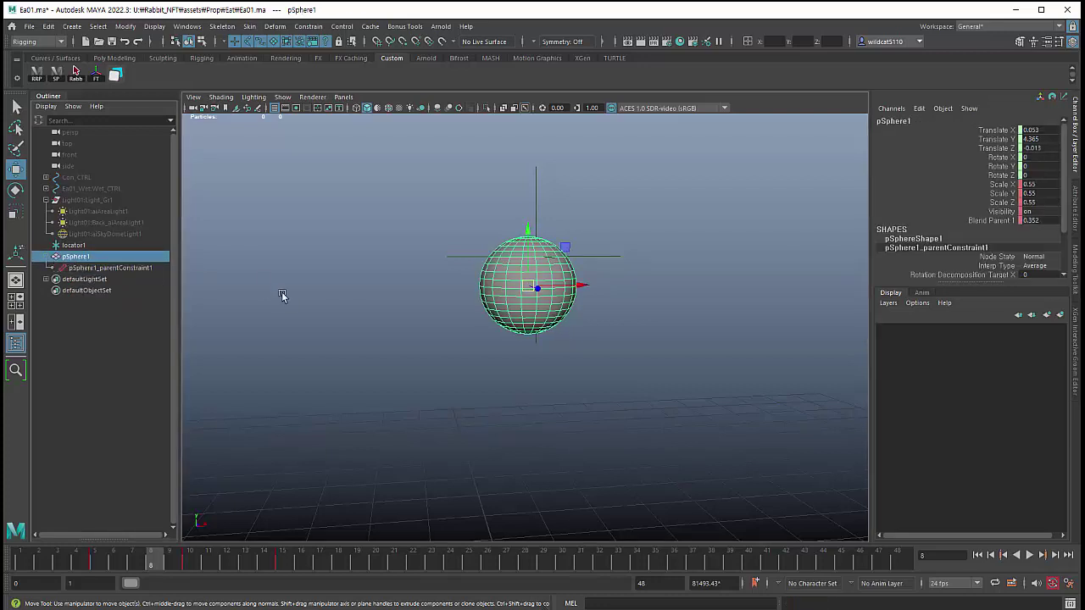